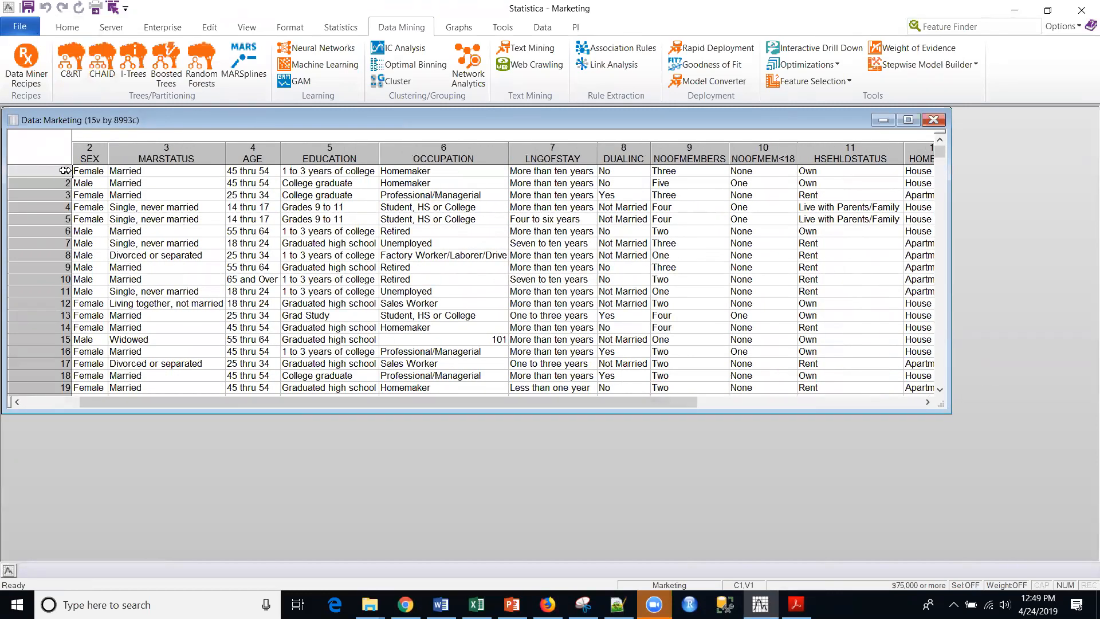
Examine the Marketing data's variables from ANNUALINC through DUALINC and move the data window clear of the workspace edge.
{"action": "left_click", "coordinate": [95, 158]}
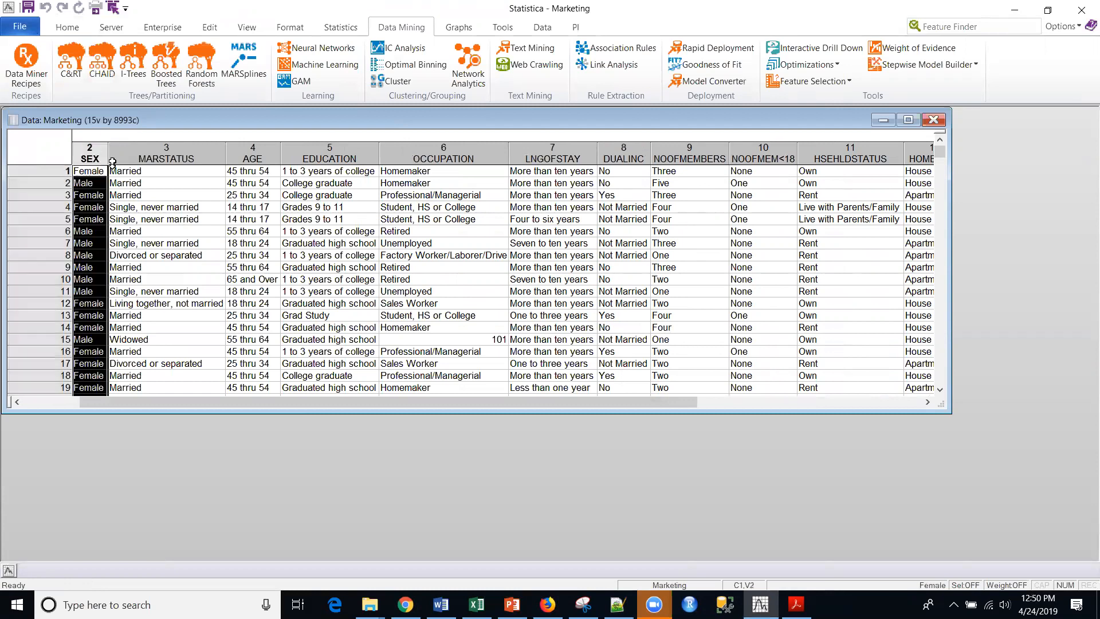
{"action": "left_click", "coordinate": [188, 153]}
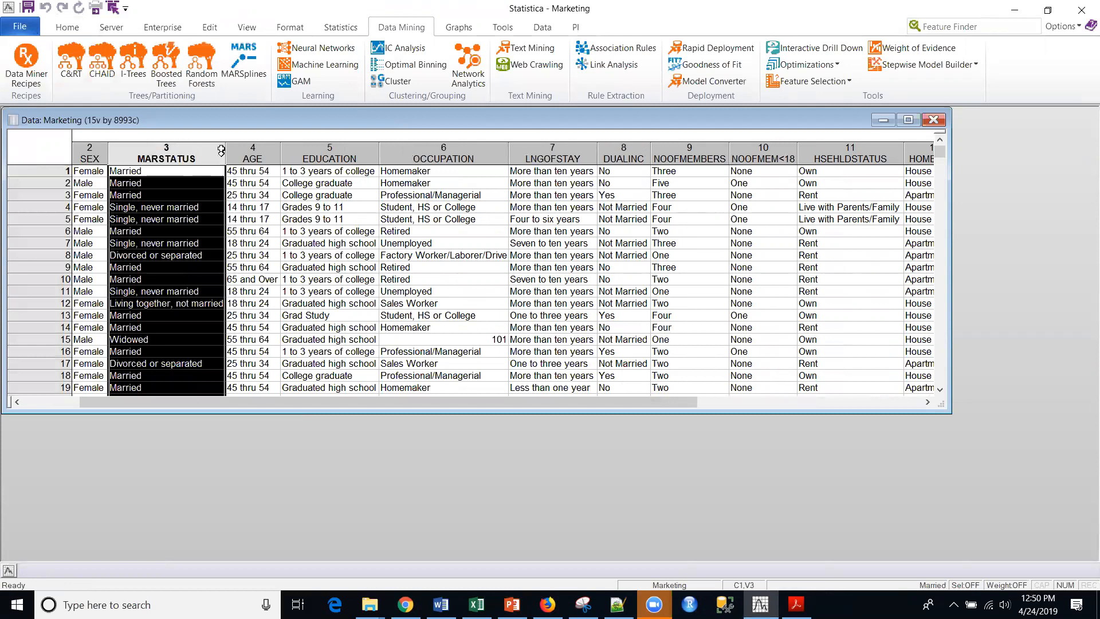
{"action": "left_click", "coordinate": [270, 153]}
{"action": "left_click", "coordinate": [354, 151]}
{"action": "left_click", "coordinate": [438, 150]}
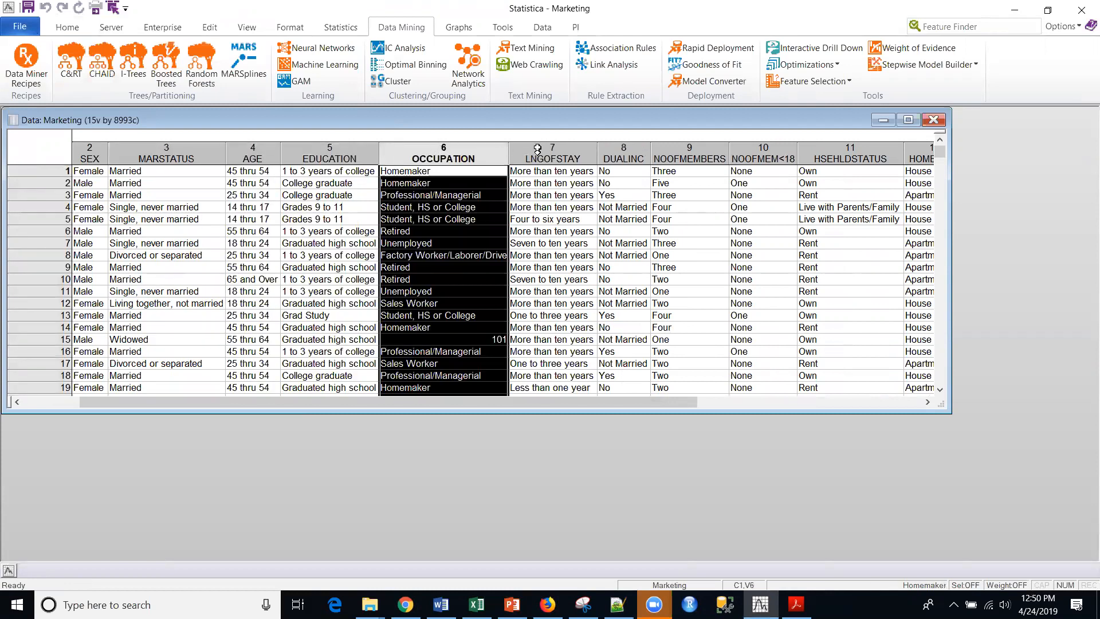
{"action": "left_click", "coordinate": [537, 149]}
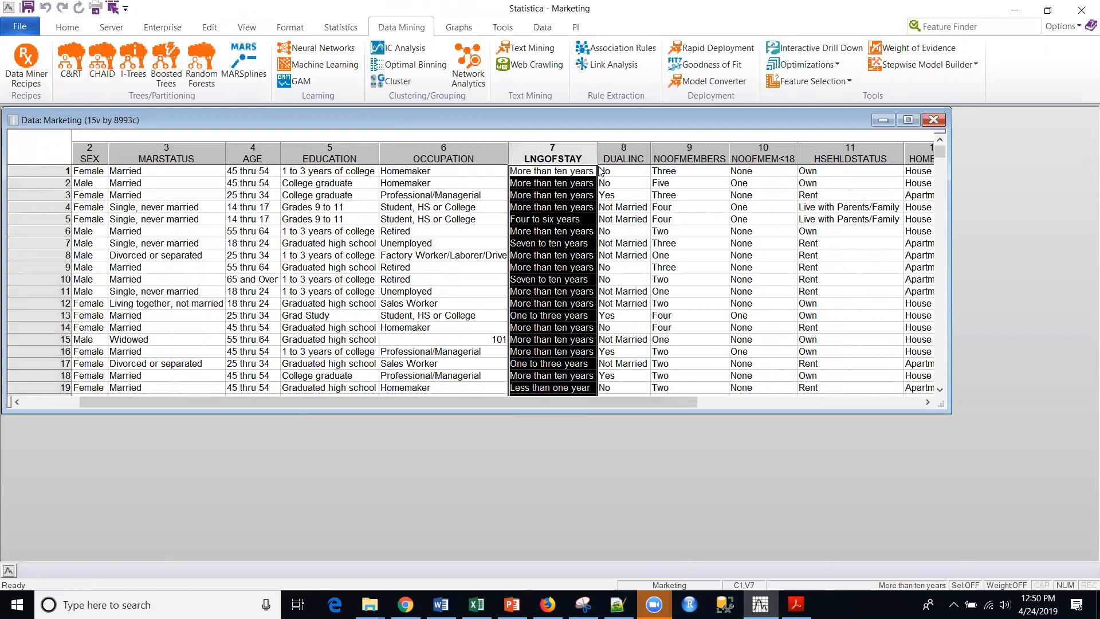
{"action": "left_click", "coordinate": [618, 151]}
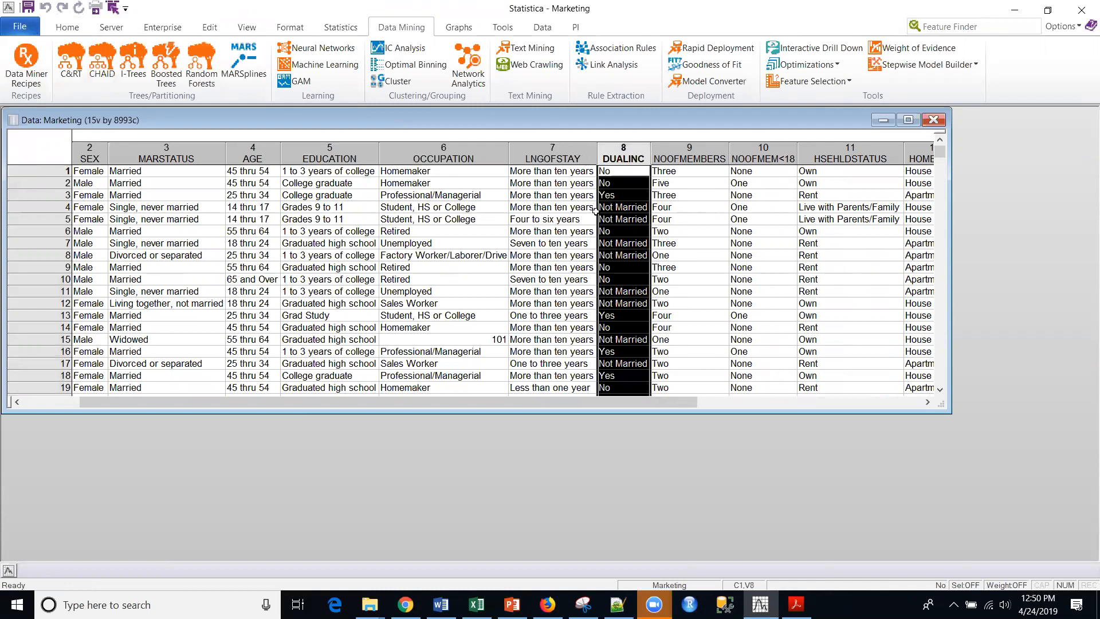
{"action": "left_click_drag", "start_coordinate": [486, 403], "coordinate": [383, 396]}
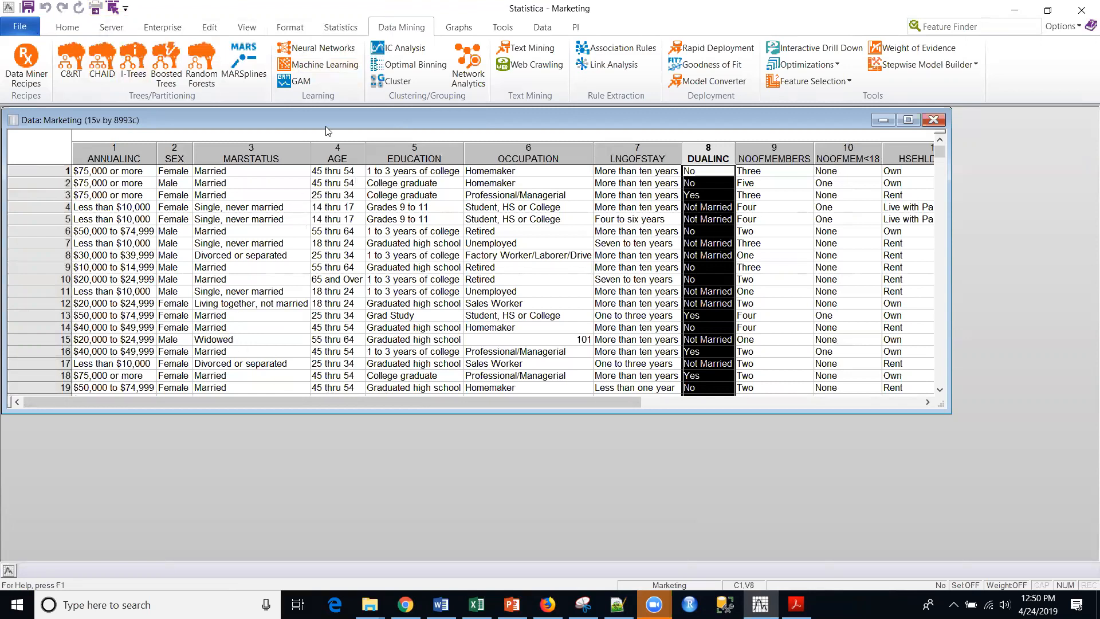
{"action": "left_click_drag", "start_coordinate": [331, 118], "coordinate": [344, 129]}
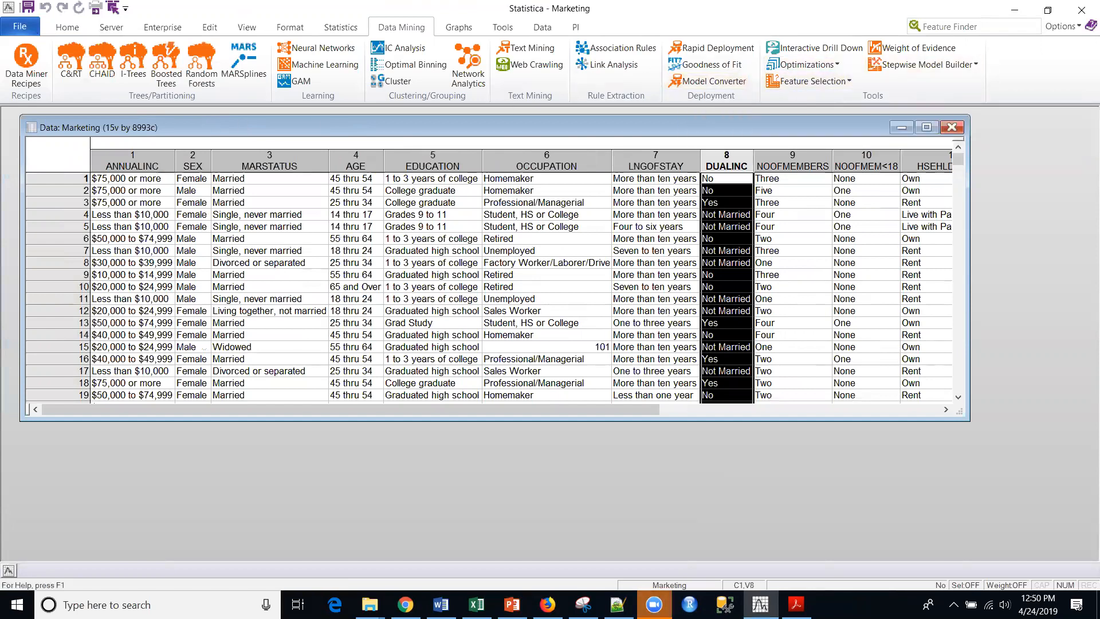
Search the available features for "cluster" from the Marketing spreadsheet and dismiss the search without choosing an analysis.
{"action": "left_click", "coordinate": [961, 30]}
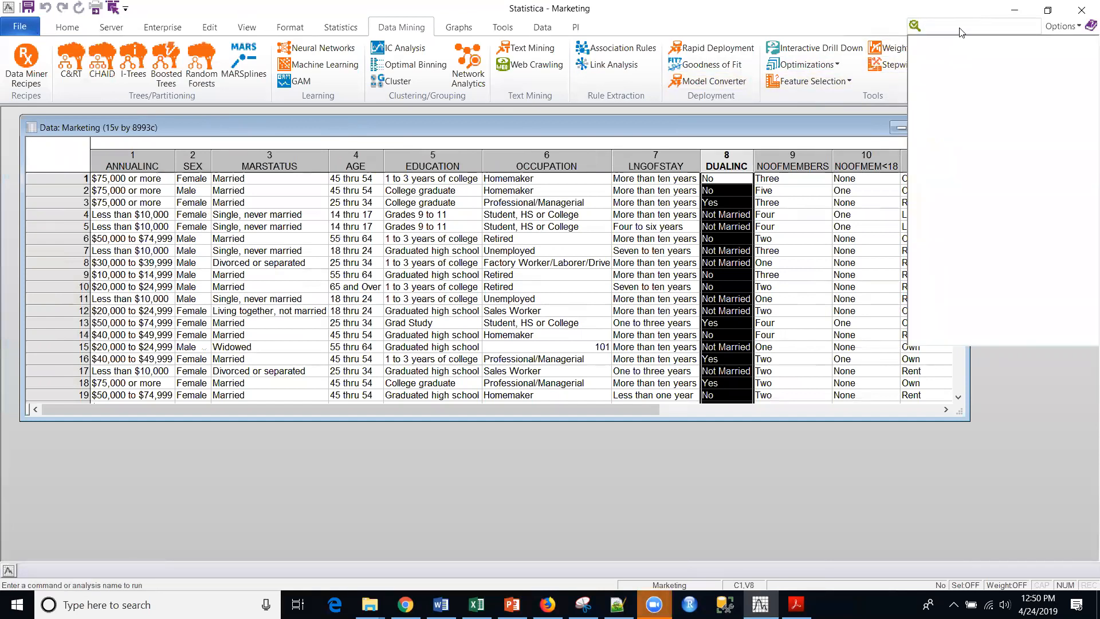
{"action": "type", "text": "cluster"}
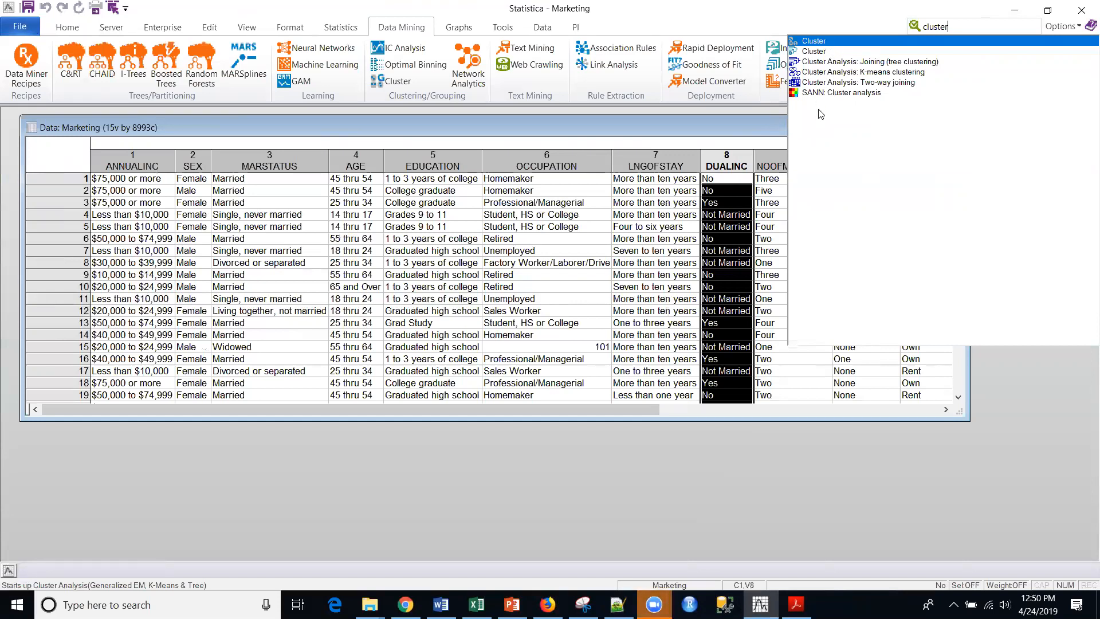
{"action": "left_click", "coordinate": [681, 126]}
{"action": "left_click", "coordinate": [960, 28]}
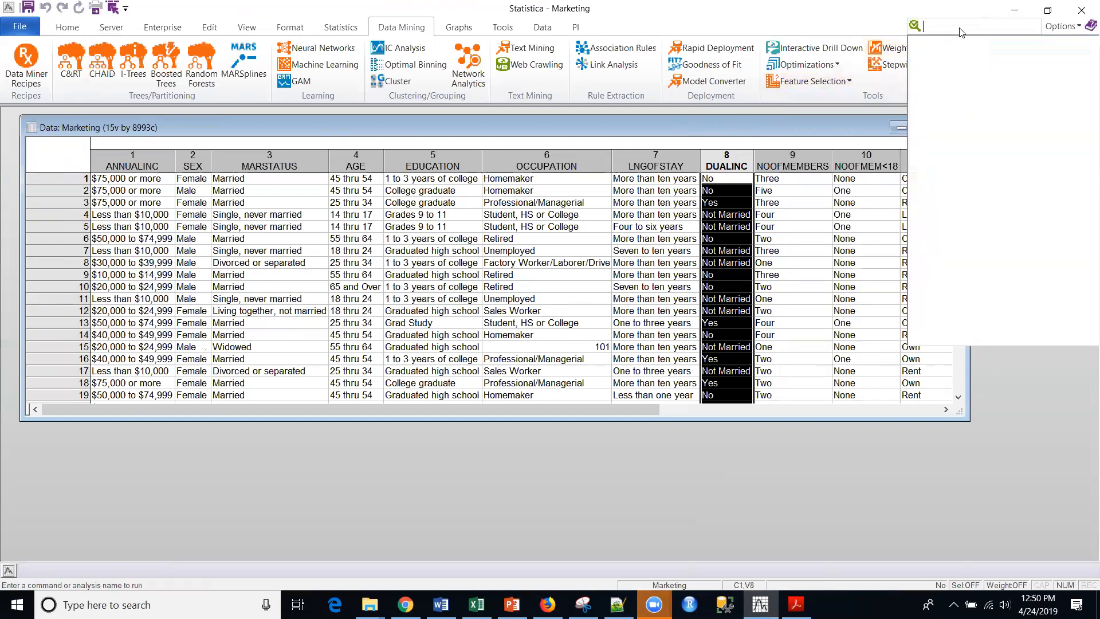
{"action": "left_click", "coordinate": [613, 127]}
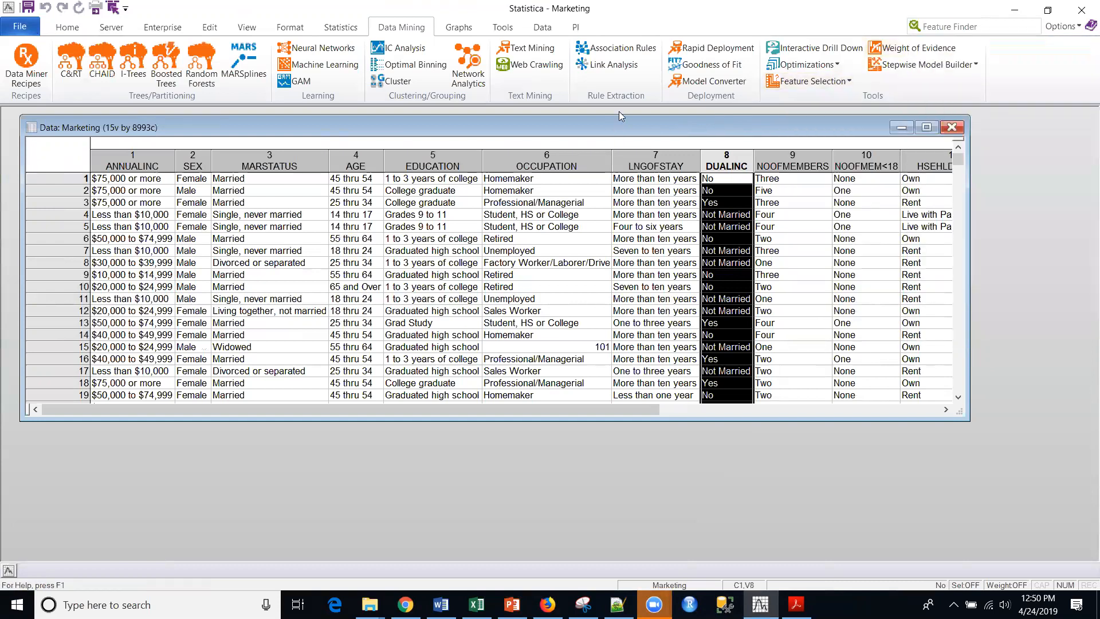
Create a new blank local workspace with the open Marketing spreadsheet as its data source.
{"action": "left_click", "coordinate": [20, 27]}
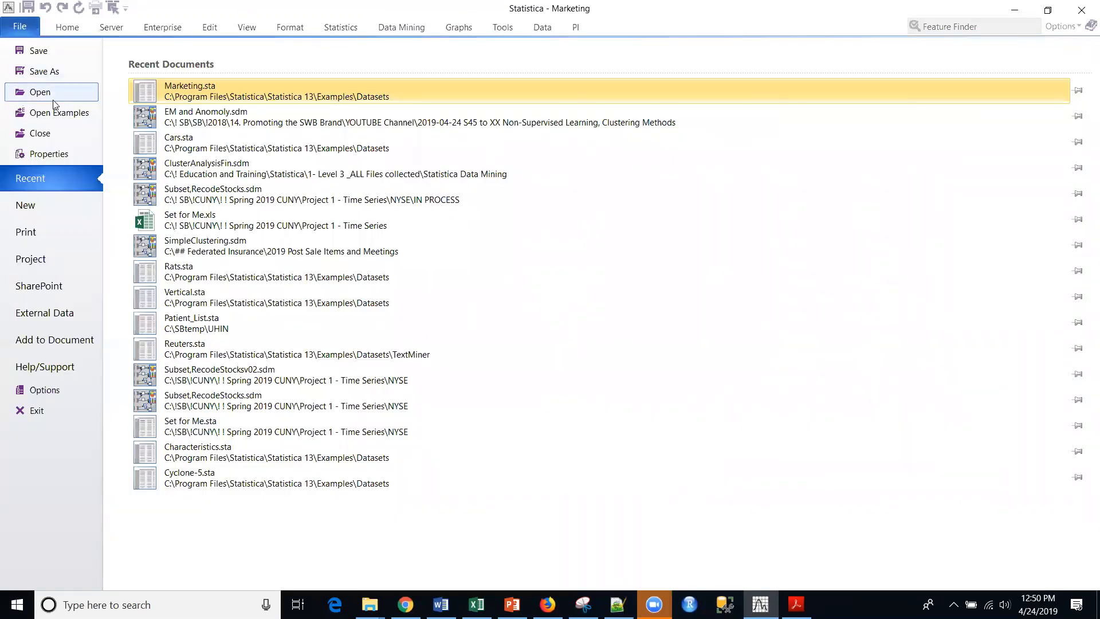
{"action": "left_click", "coordinate": [24, 206]}
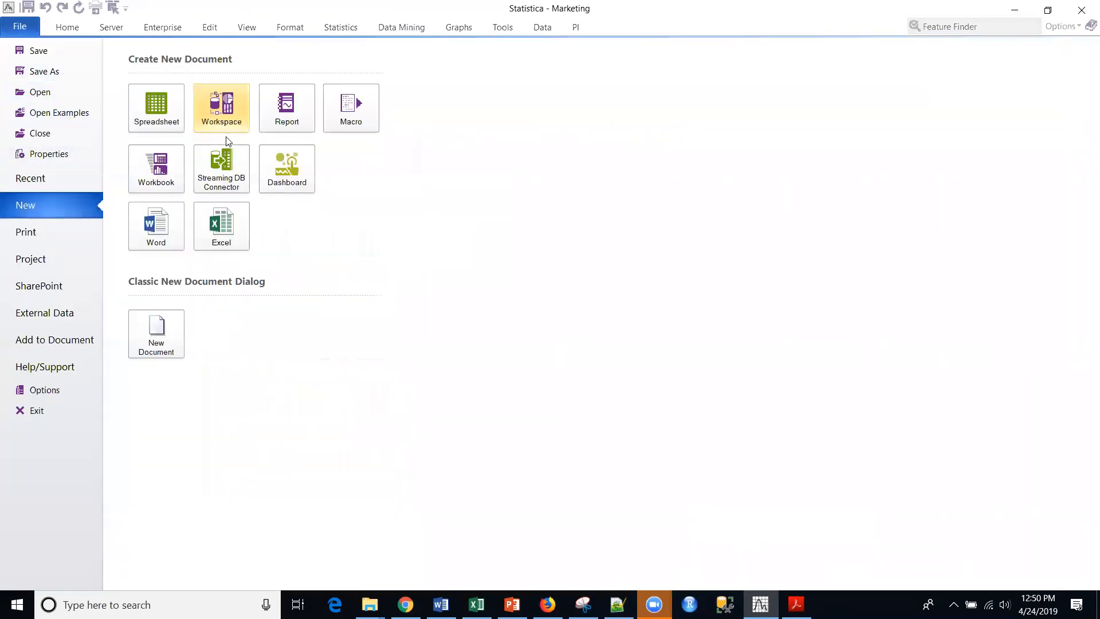
{"action": "left_click", "coordinate": [225, 118]}
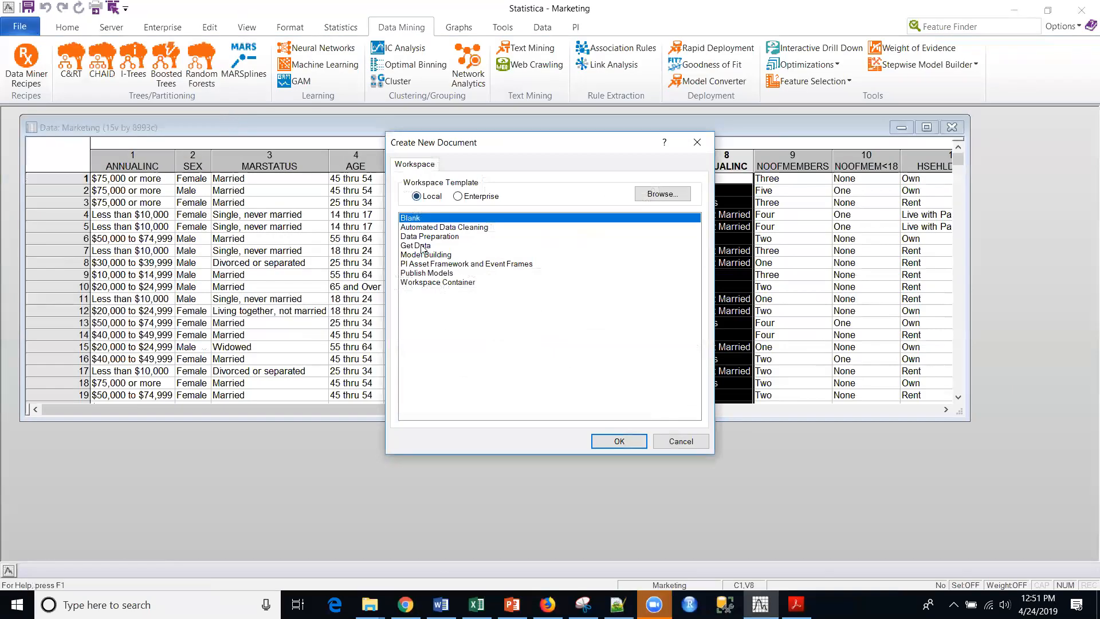
{"action": "left_click", "coordinate": [619, 440]}
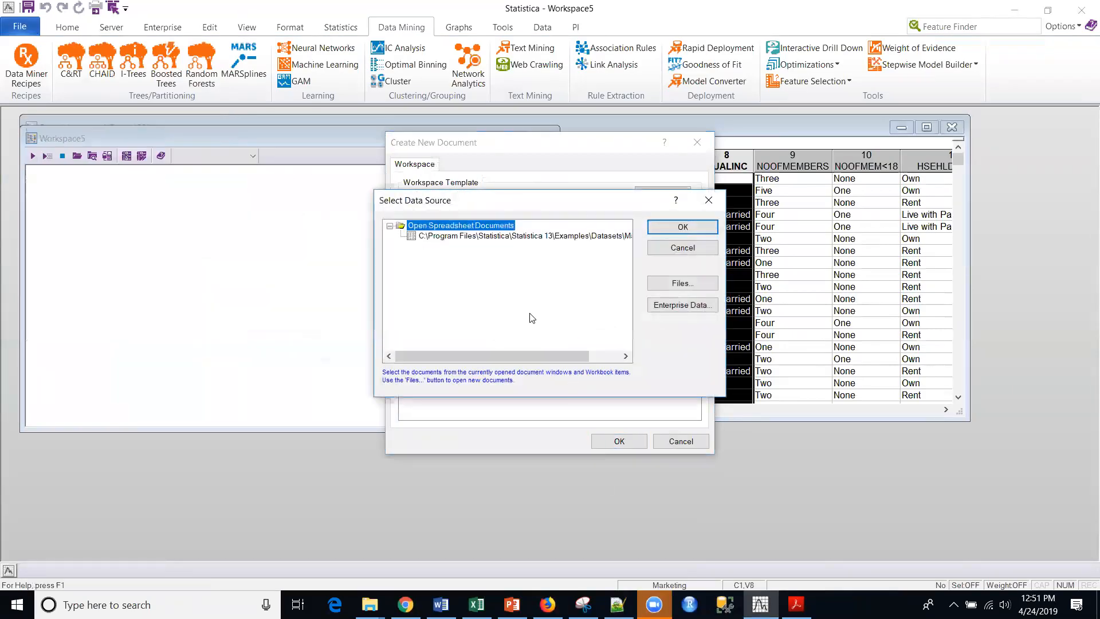
{"action": "left_click", "coordinate": [509, 238]}
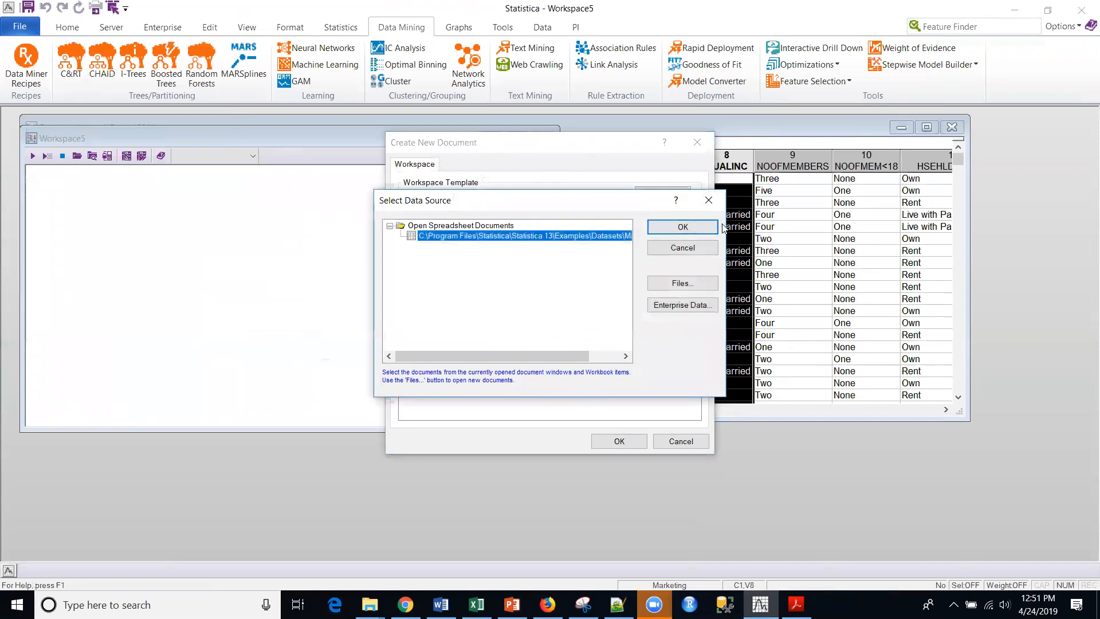
{"action": "left_click", "coordinate": [683, 226]}
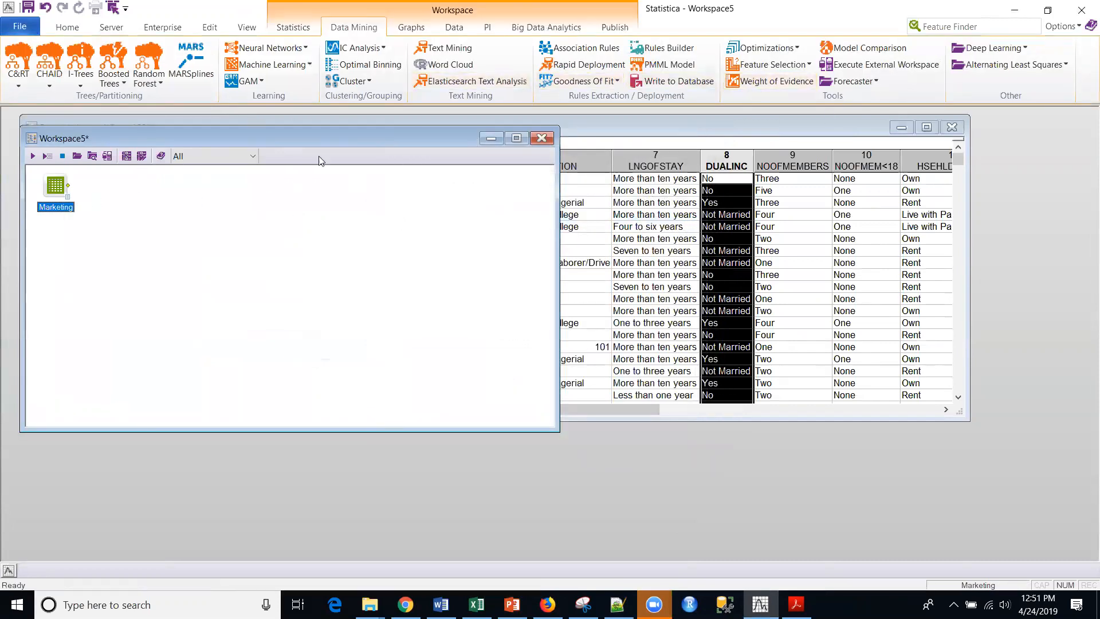
Find and add the Generalized EM cluster analysis (SVB) node to the workspace, and space it apart from the Marketing node.
{"action": "left_click", "coordinate": [954, 24]}
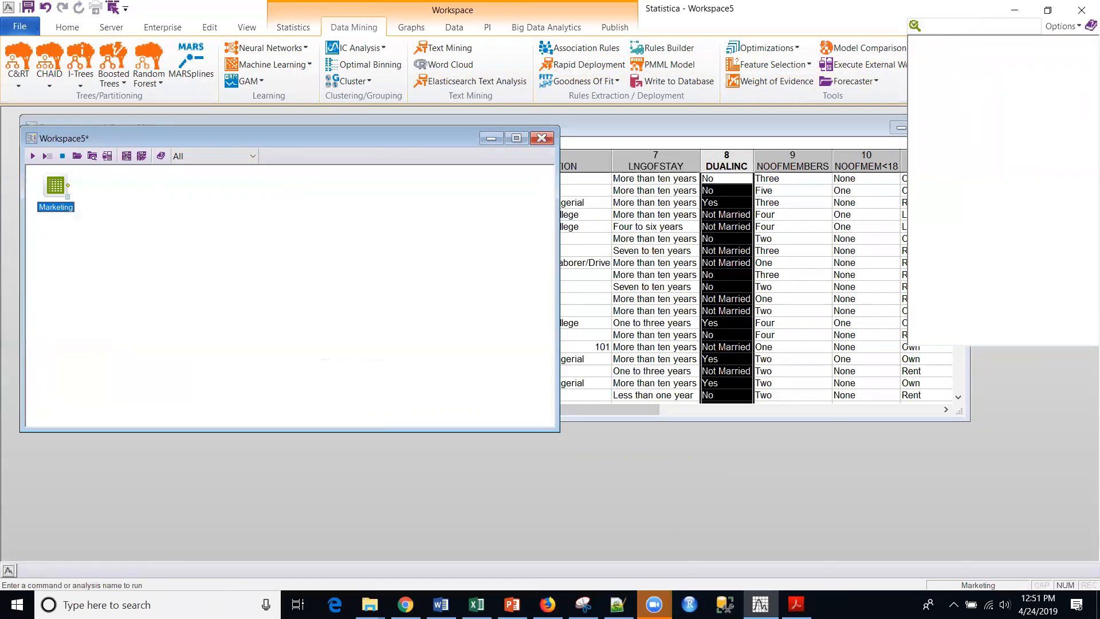
{"action": "type", "text": "cluster"}
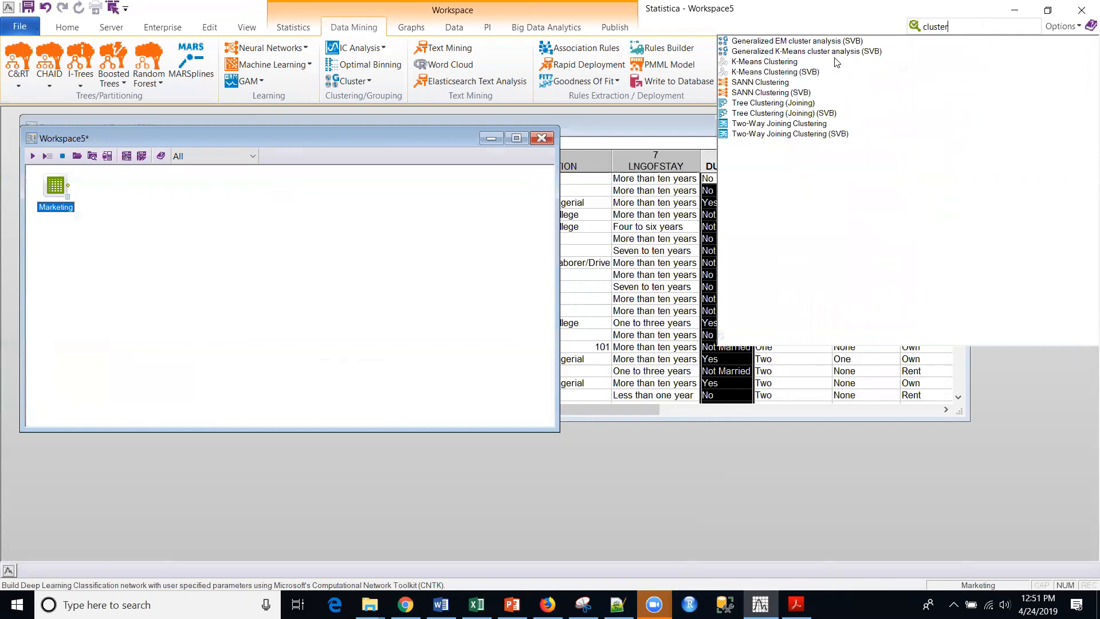
{"action": "left_click", "coordinate": [797, 43]}
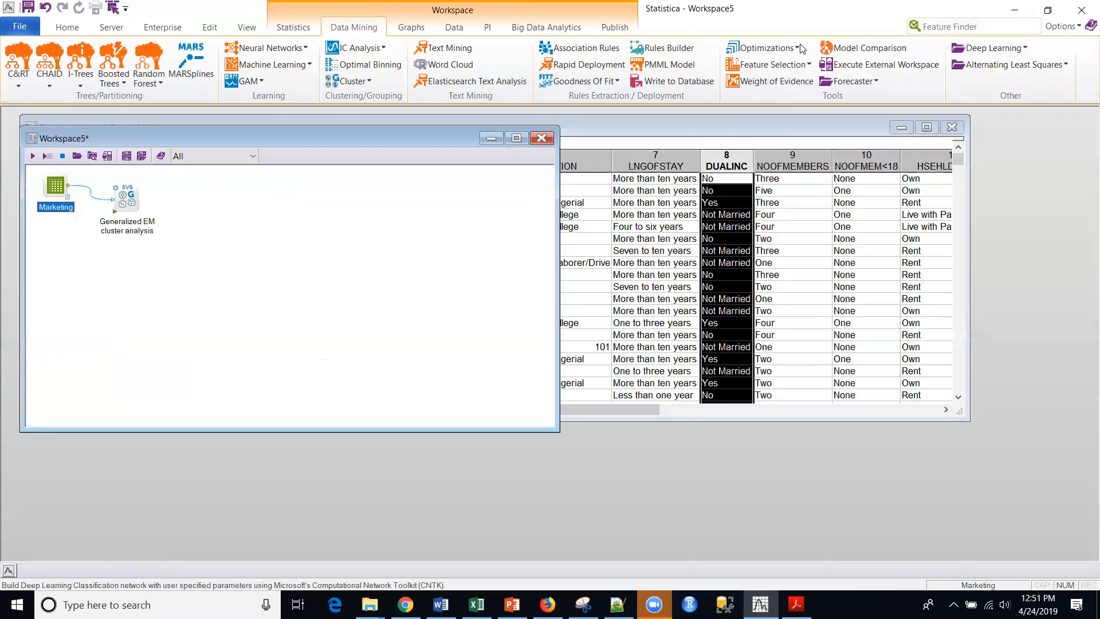
{"action": "left_click_drag", "start_coordinate": [127, 199], "coordinate": [186, 212]}
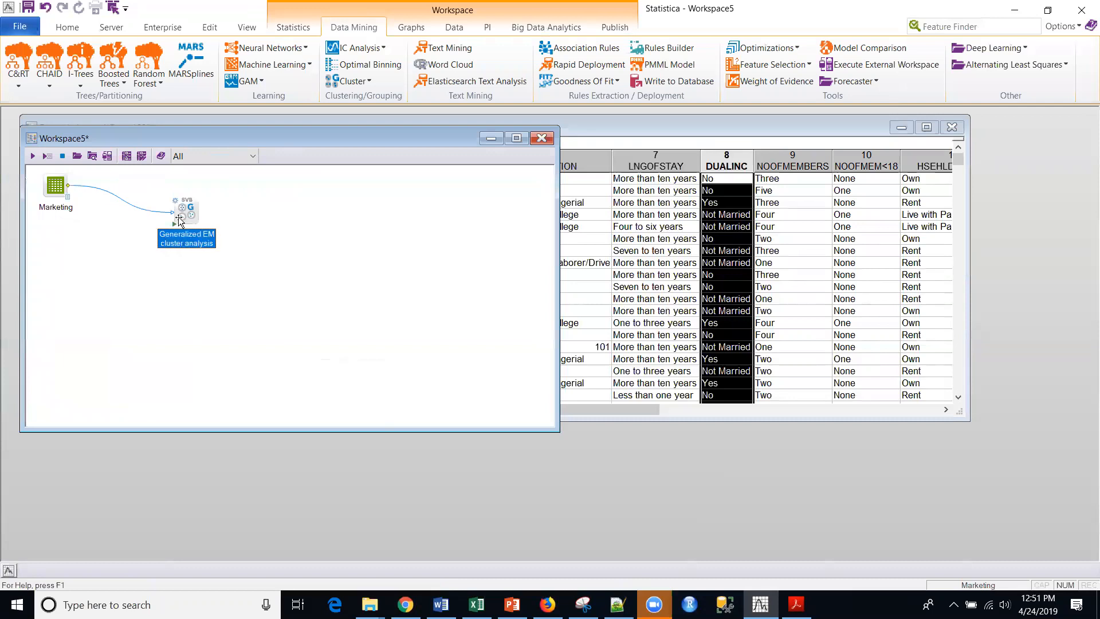
{"action": "left_click_drag", "start_coordinate": [56, 193], "coordinate": [70, 210]}
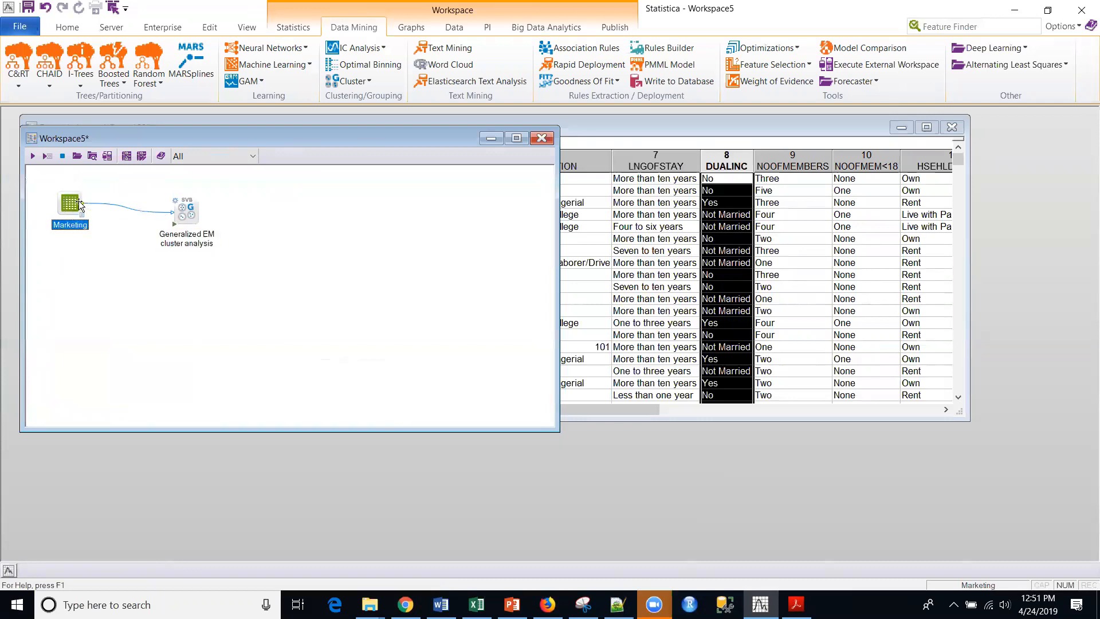
Select variables 1-13 as categorical predictors for the Generalized EM cluster analysis and confirm the variable selection.
{"action": "double_click", "coordinate": [191, 215]}
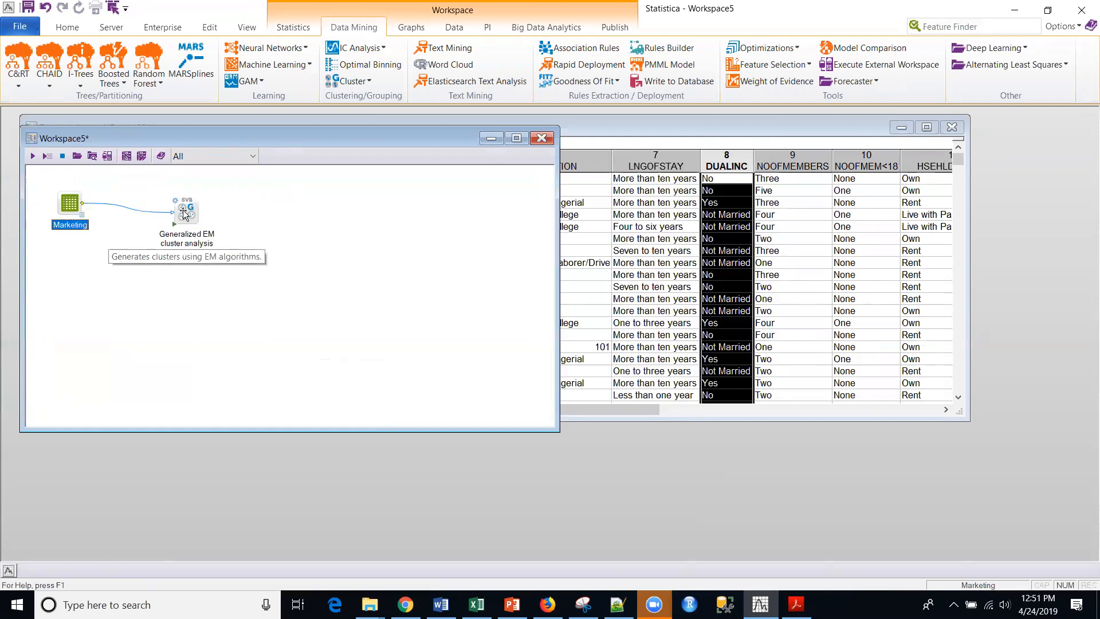
{"action": "left_click", "coordinate": [393, 226]}
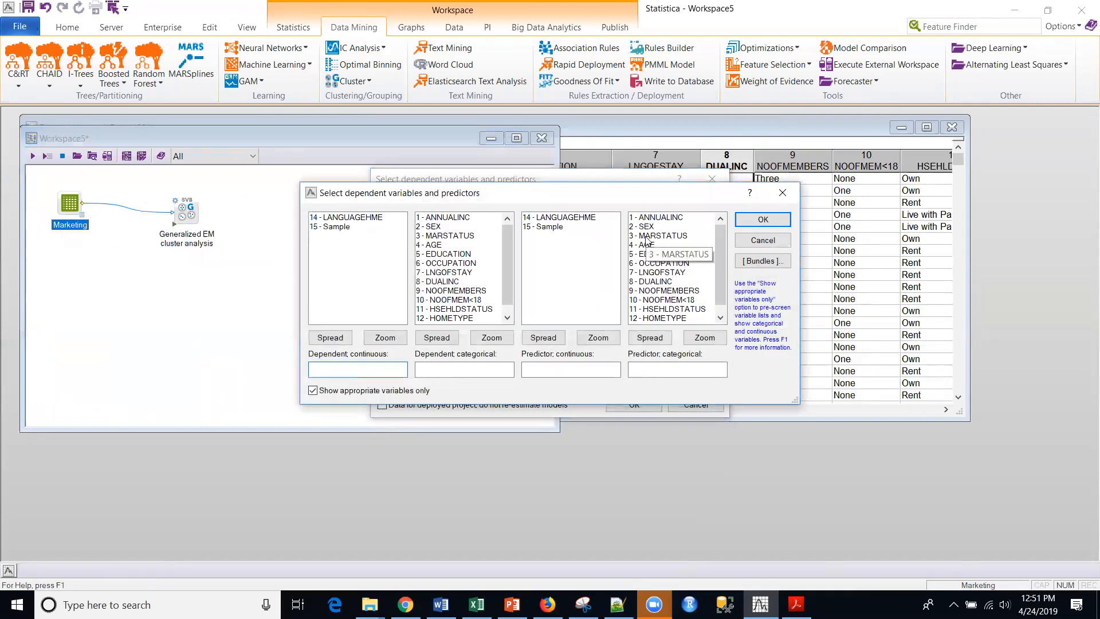
{"action": "left_click_drag", "start_coordinate": [661, 220], "coordinate": [669, 347]}
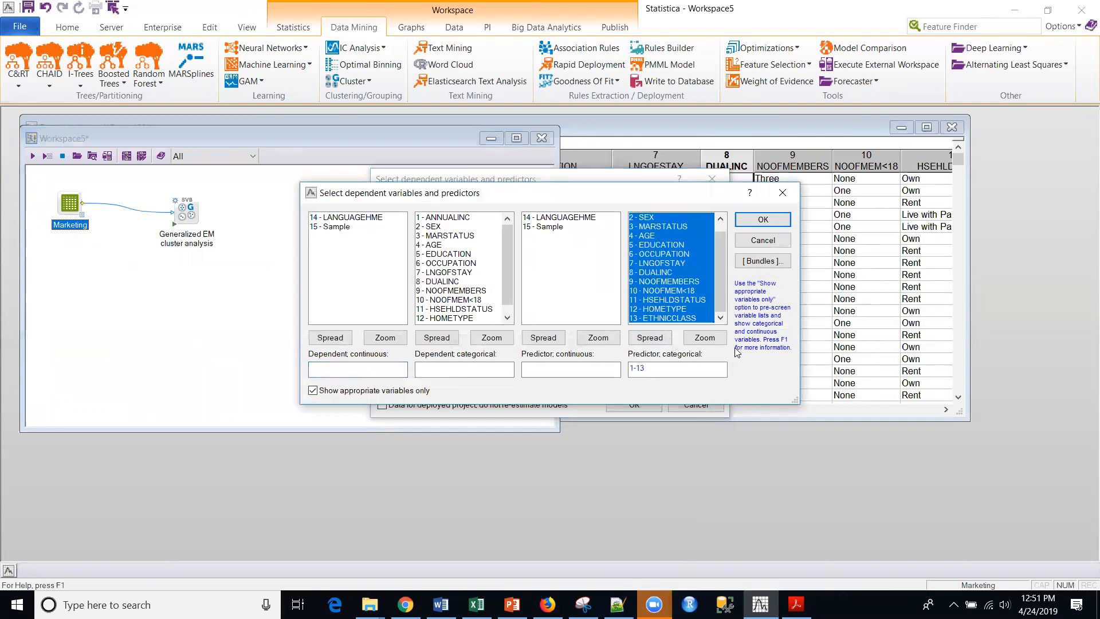
{"action": "left_click", "coordinate": [756, 221]}
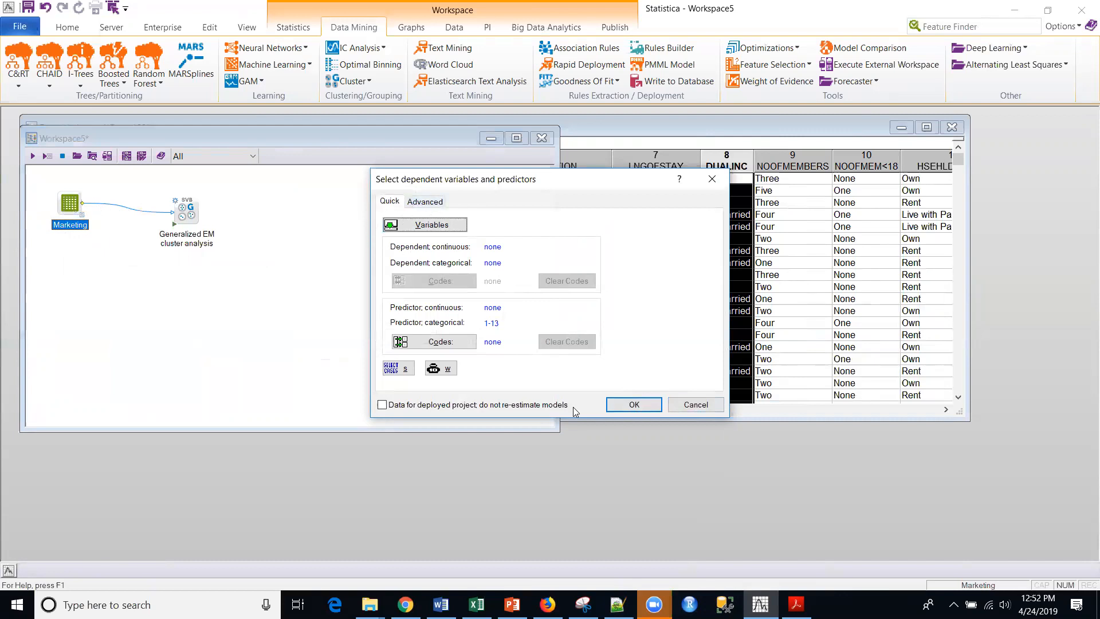
{"action": "left_click", "coordinate": [651, 411]}
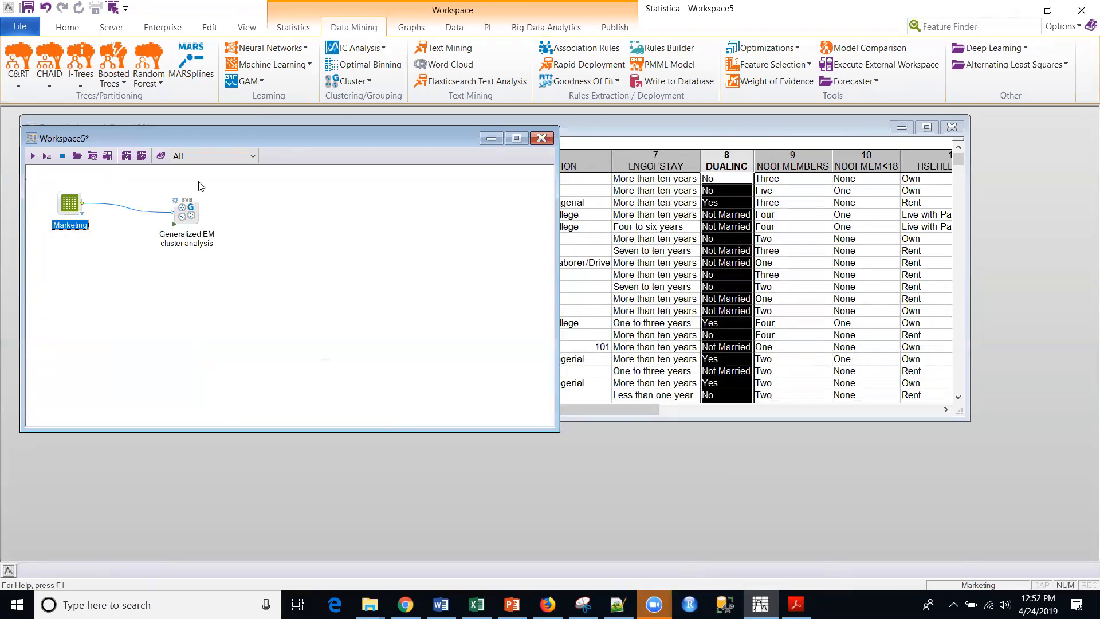
Open the Generalized EM cluster analysis settings and set the number of clusters to 4.
{"action": "double_click", "coordinate": [189, 213]}
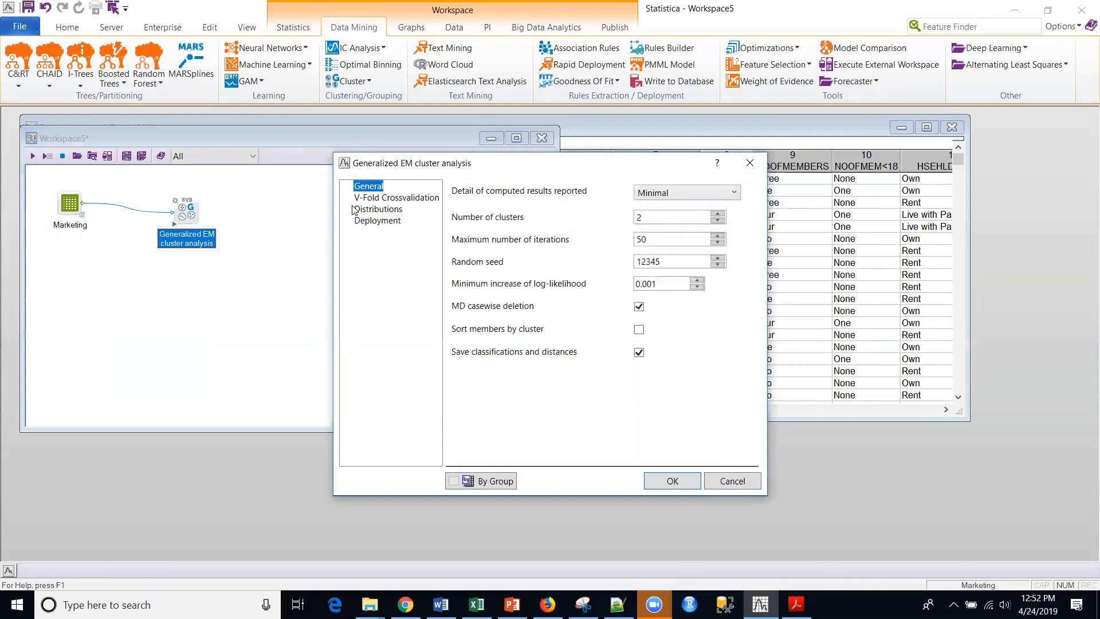
{"action": "left_click", "coordinate": [381, 199]}
{"action": "left_click", "coordinate": [378, 189]}
{"action": "double_click", "coordinate": [661, 219]}
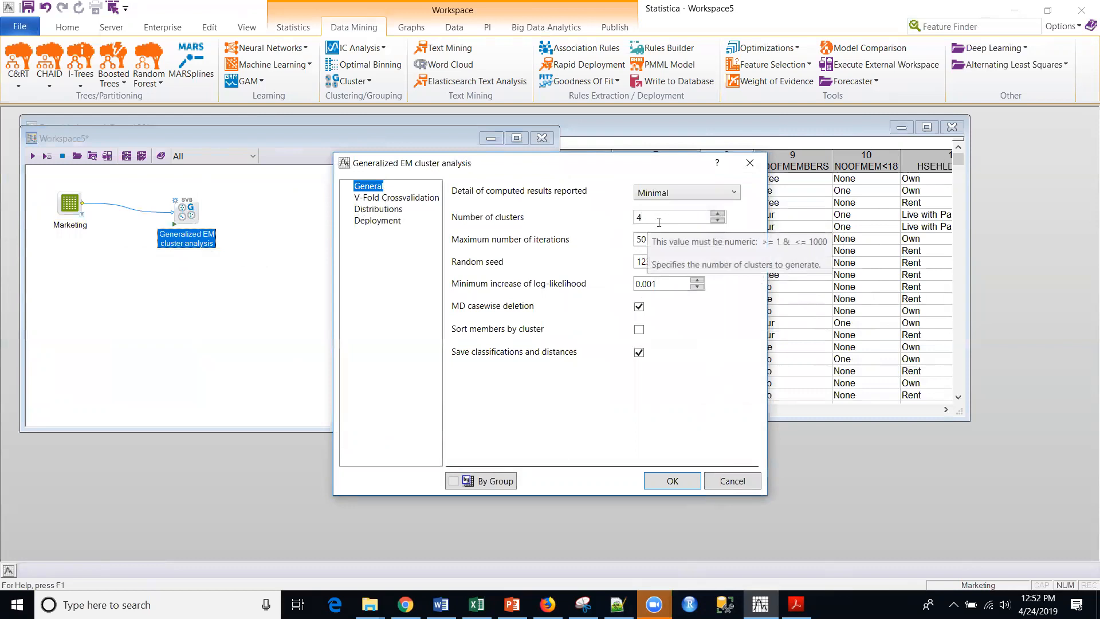
Enable V-fold cross-validation for the EM clustering and set its maximum number of clusters to 10.
{"action": "left_click", "coordinate": [381, 198]}
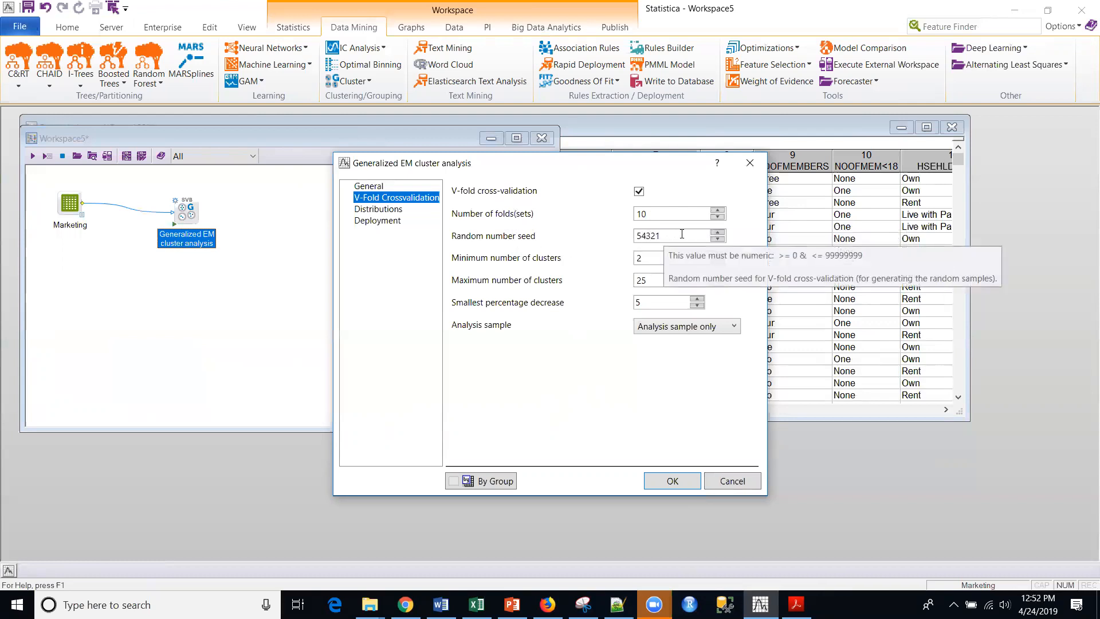
{"action": "double_click", "coordinate": [643, 280]}
{"action": "type", "text": "10"}
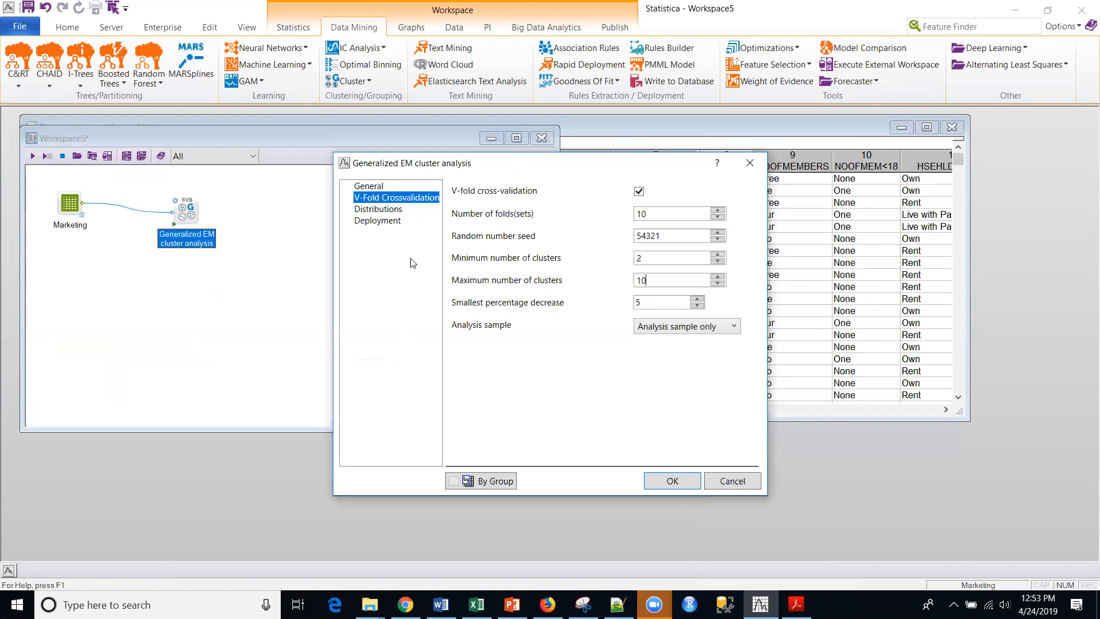
Check the distribution and deployment settings, keep PMML code generation, accept the parameters and run the EM cluster analysis.
{"action": "left_click", "coordinate": [380, 210]}
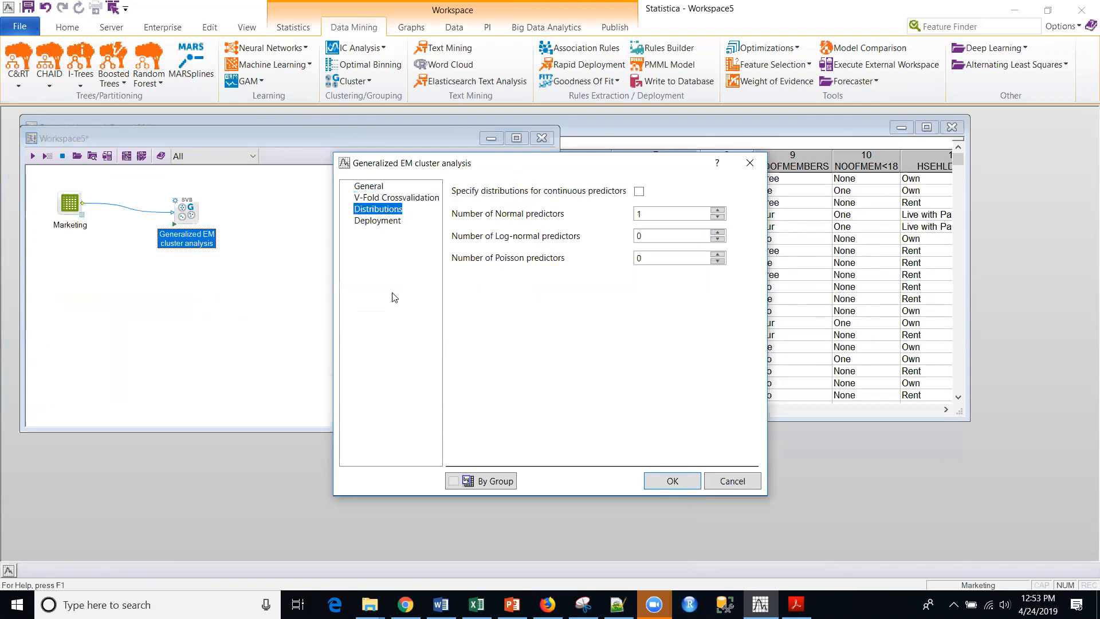
{"action": "left_click", "coordinate": [371, 222]}
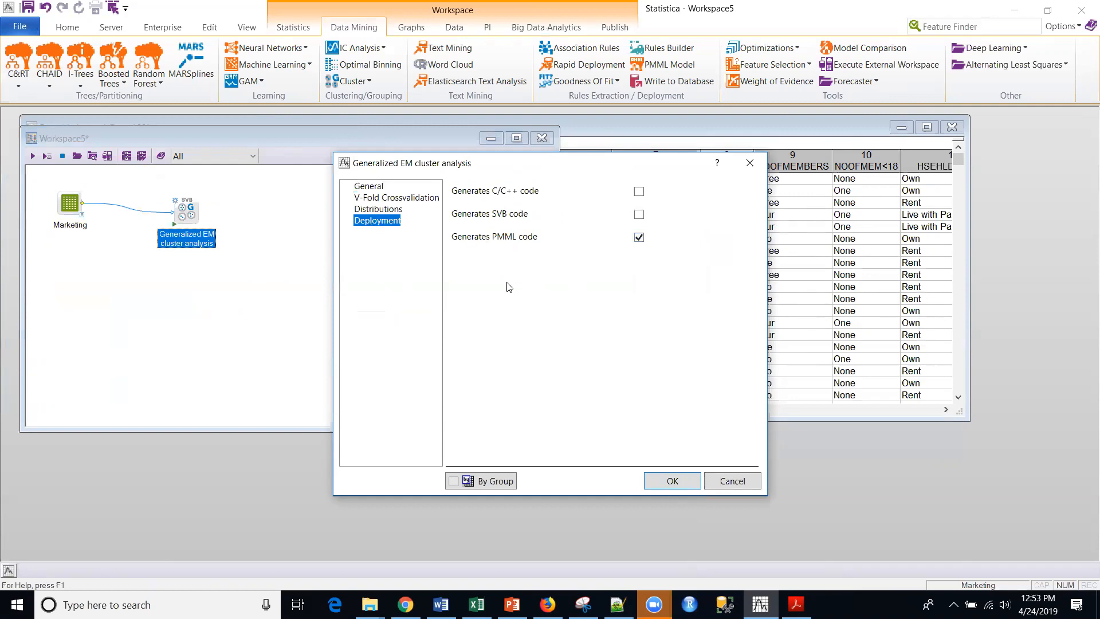
{"action": "left_click", "coordinate": [670, 484]}
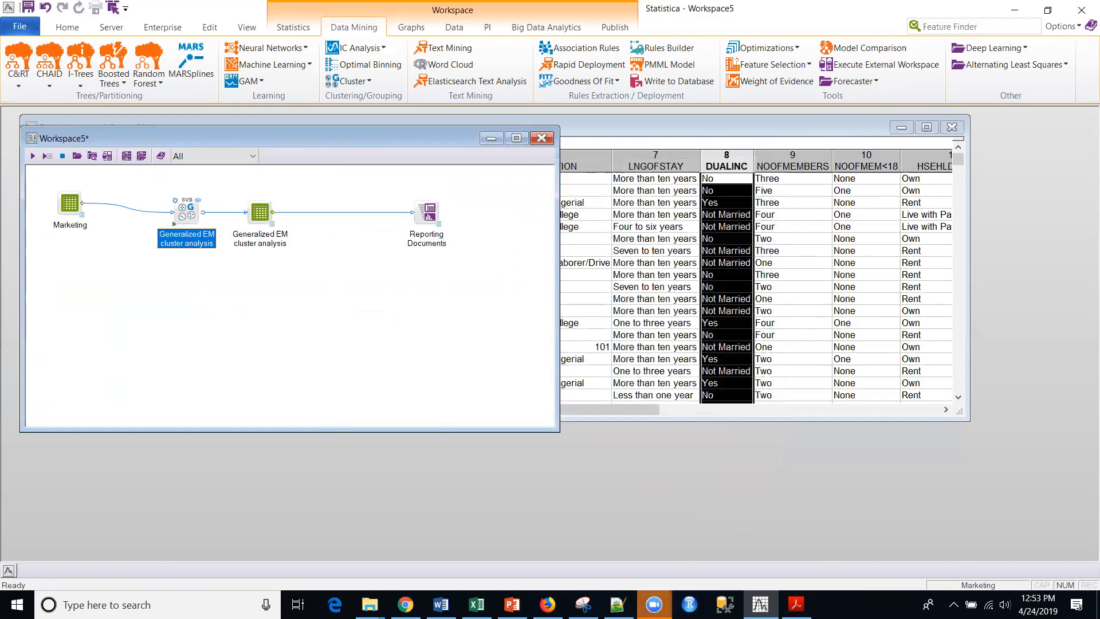
Open the reporting documents produced by the Generalized EM cluster analysis node.
{"action": "left_click", "coordinate": [260, 212]}
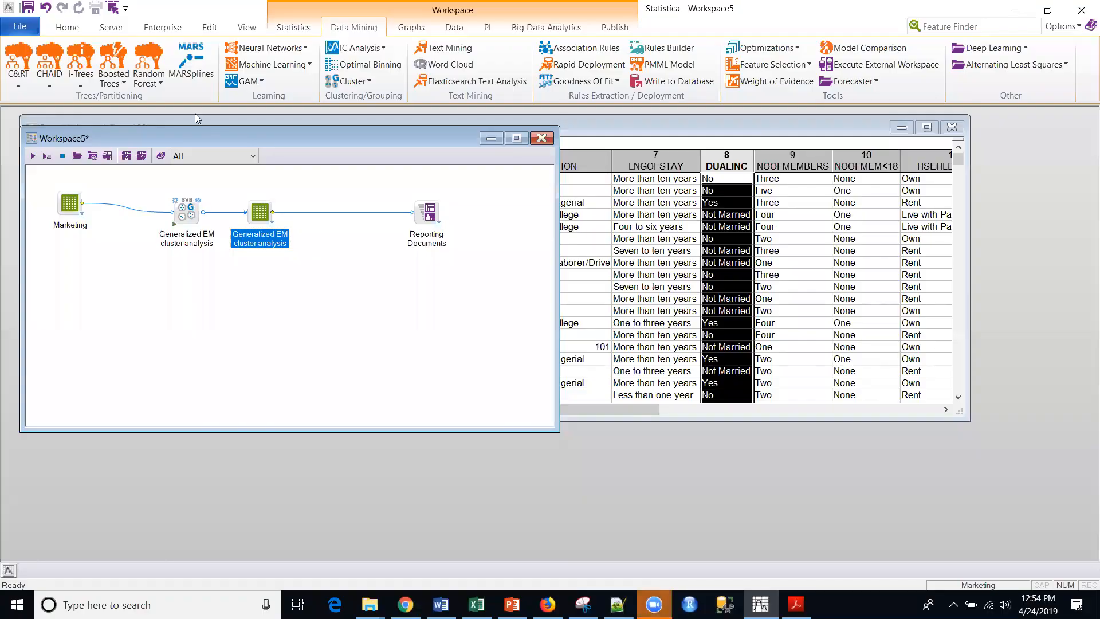
{"action": "left_click", "coordinate": [197, 203]}
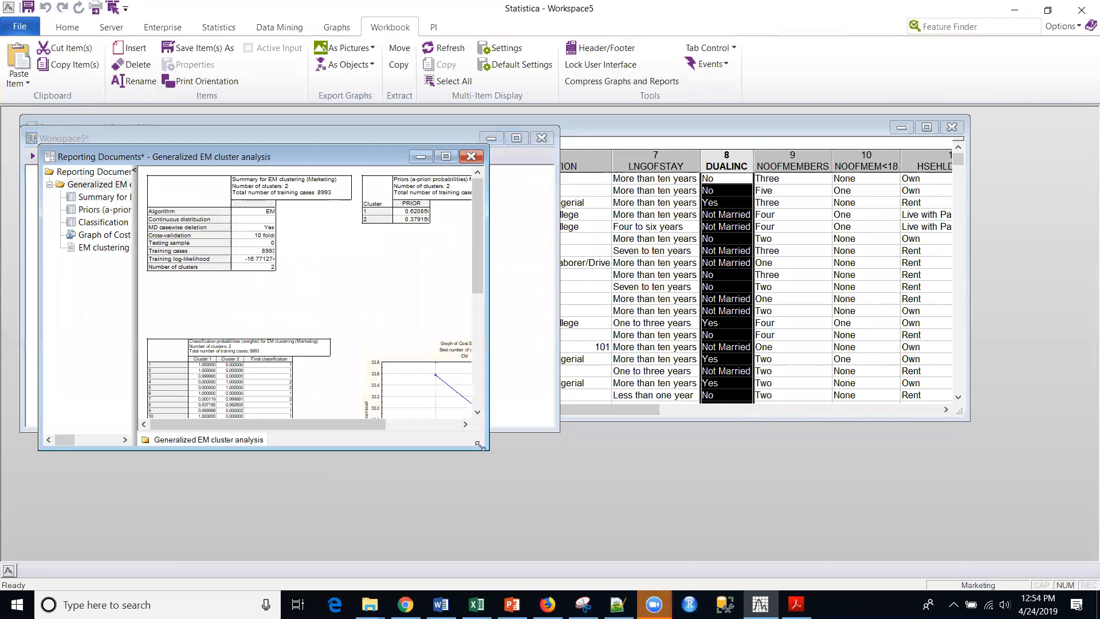
Enlarge the reporting documents window and its tree pane, and examine the number of clusters in the EM clustering summary.
{"action": "left_click_drag", "start_coordinate": [483, 448], "coordinate": [869, 526]}
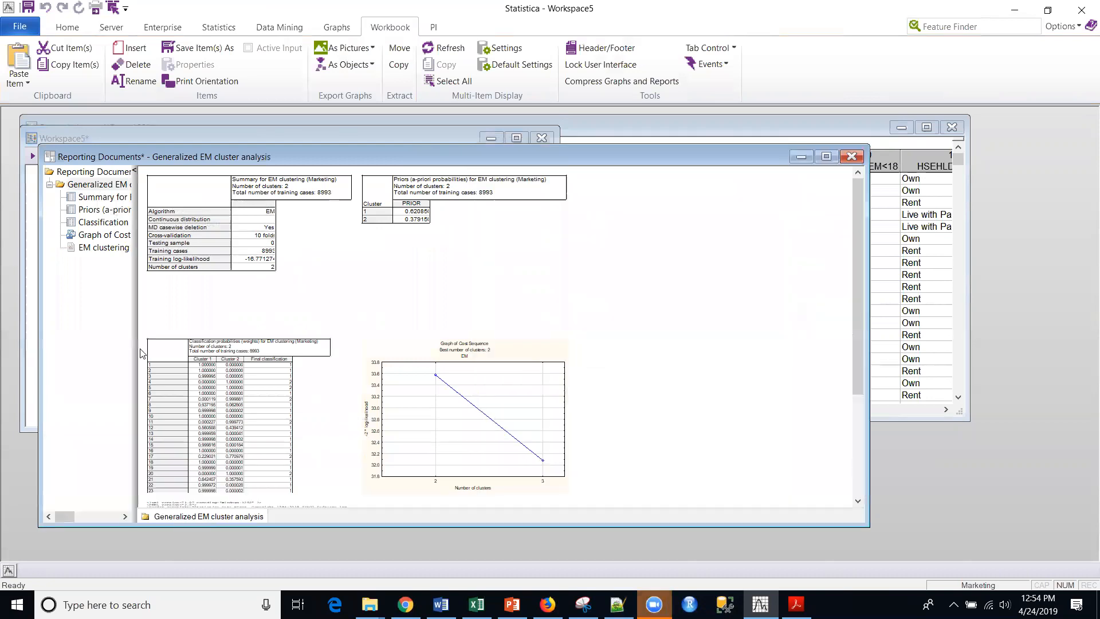
{"action": "left_click_drag", "start_coordinate": [135, 350], "coordinate": [263, 362]}
{"action": "left_click", "coordinate": [137, 196]}
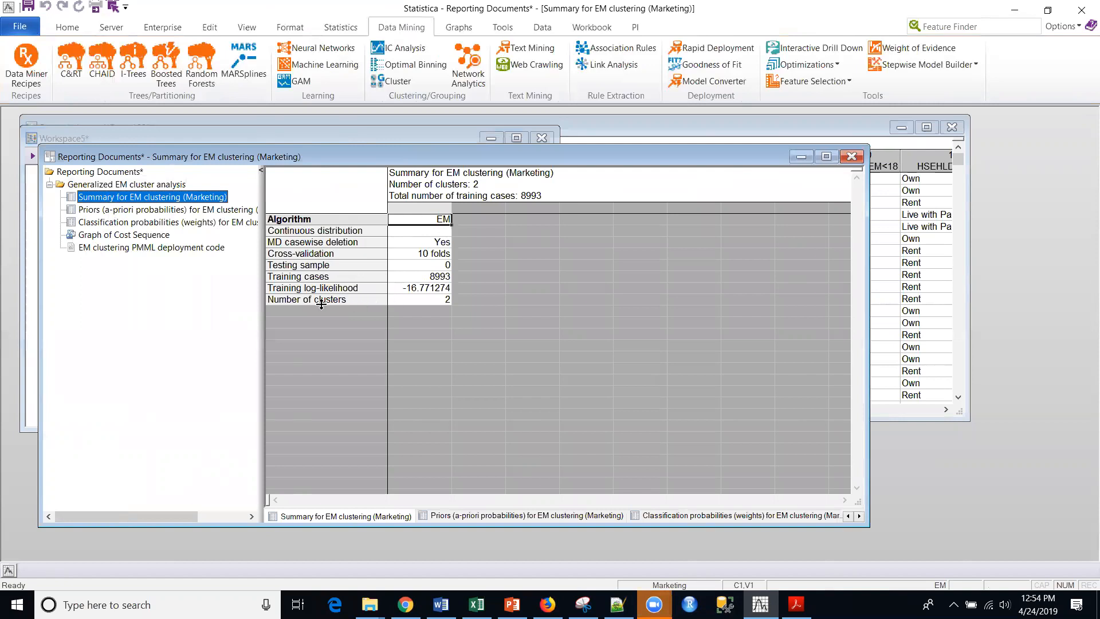
{"action": "left_click", "coordinate": [426, 304]}
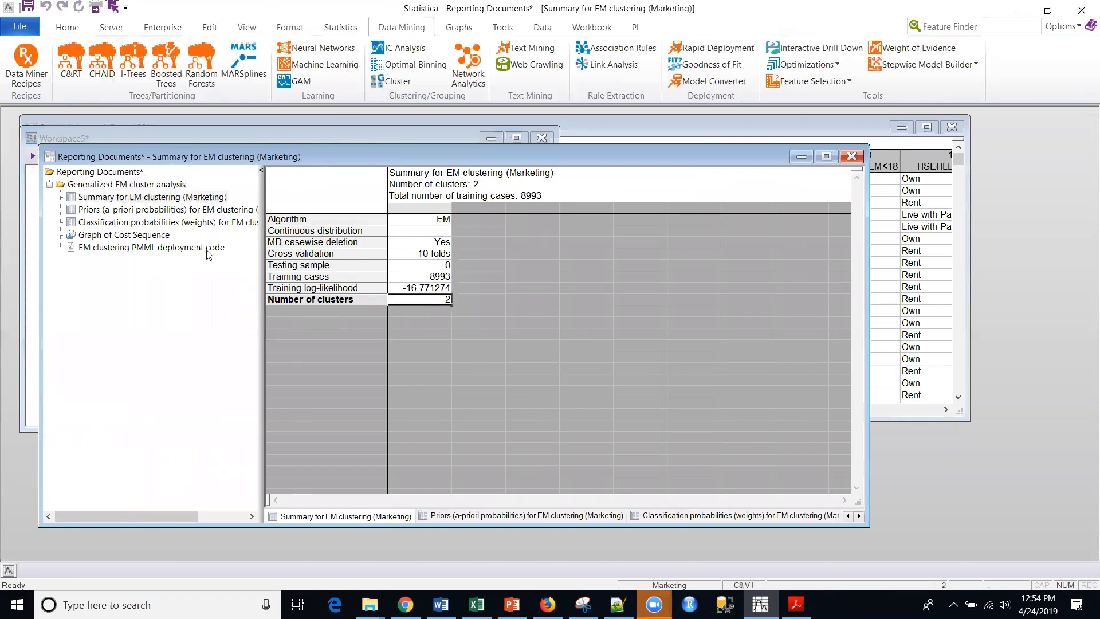
Review the priors, classification probabilities, cost sequence graph and PMML deployment code of the EM clustering, and minimize the report.
{"action": "left_click", "coordinate": [135, 209]}
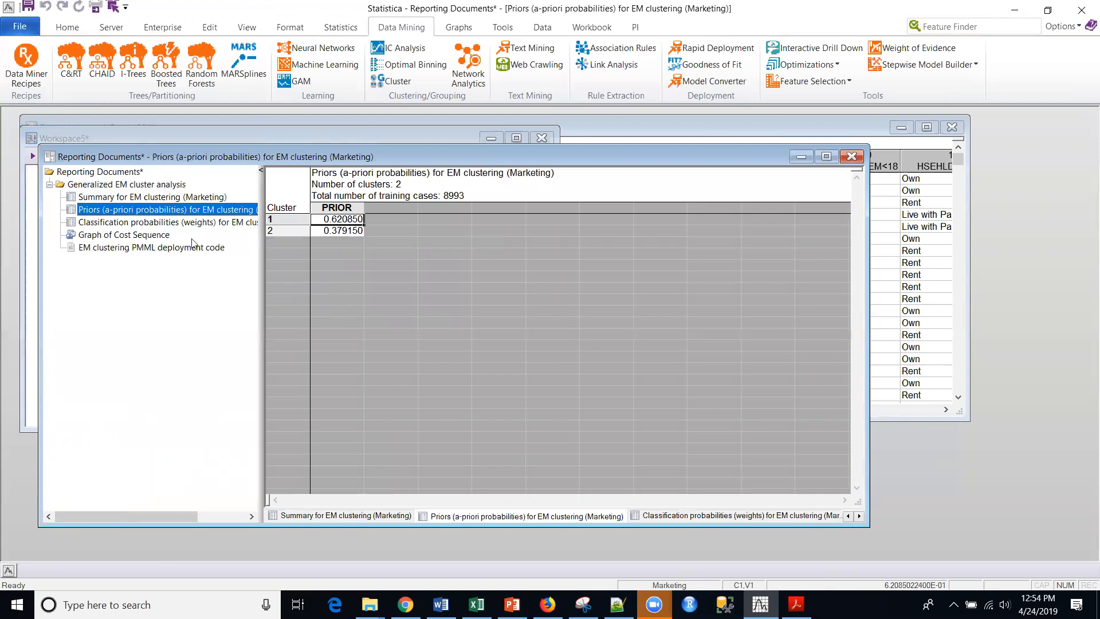
{"action": "left_click", "coordinate": [131, 224]}
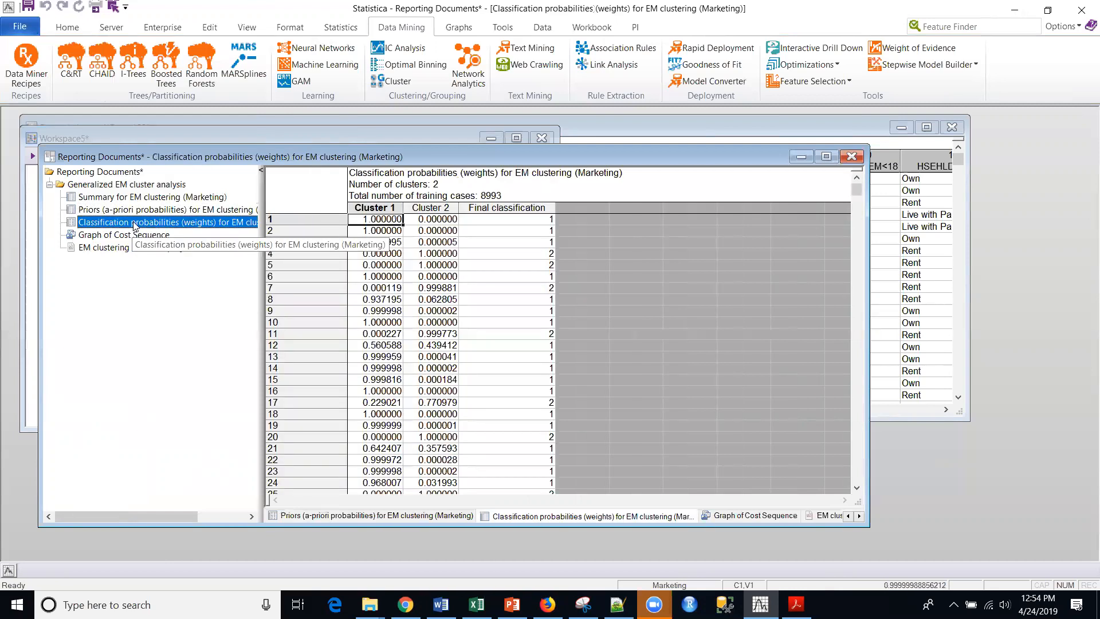
{"action": "left_click", "coordinate": [132, 236]}
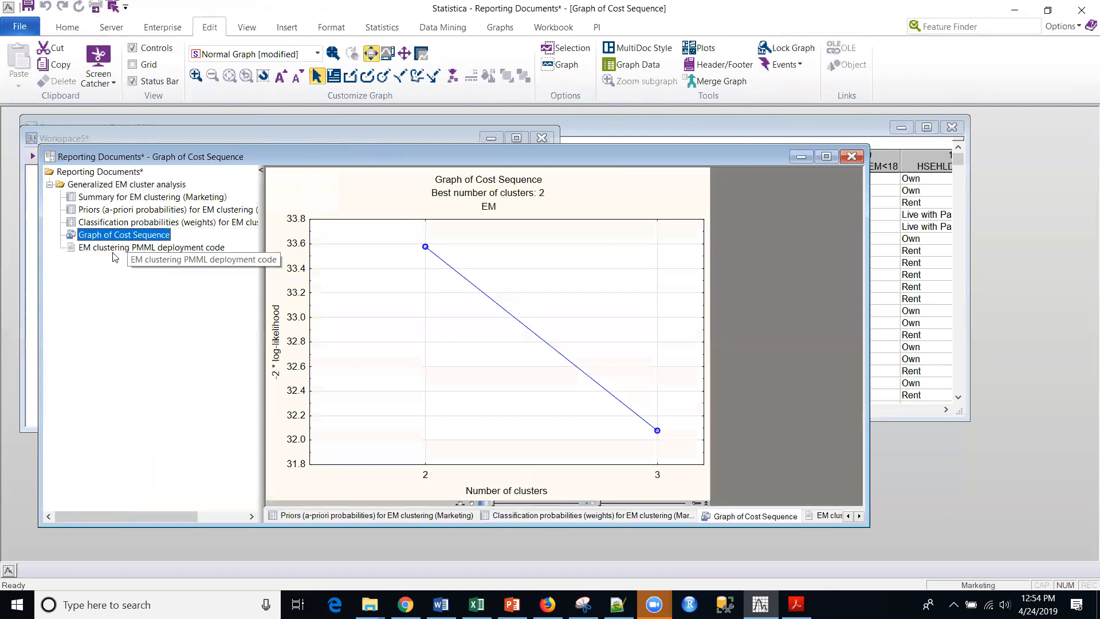
{"action": "left_click", "coordinate": [113, 250]}
{"action": "scroll", "coordinate": [605, 353], "scroll_direction": "up", "scroll_amount": 10}
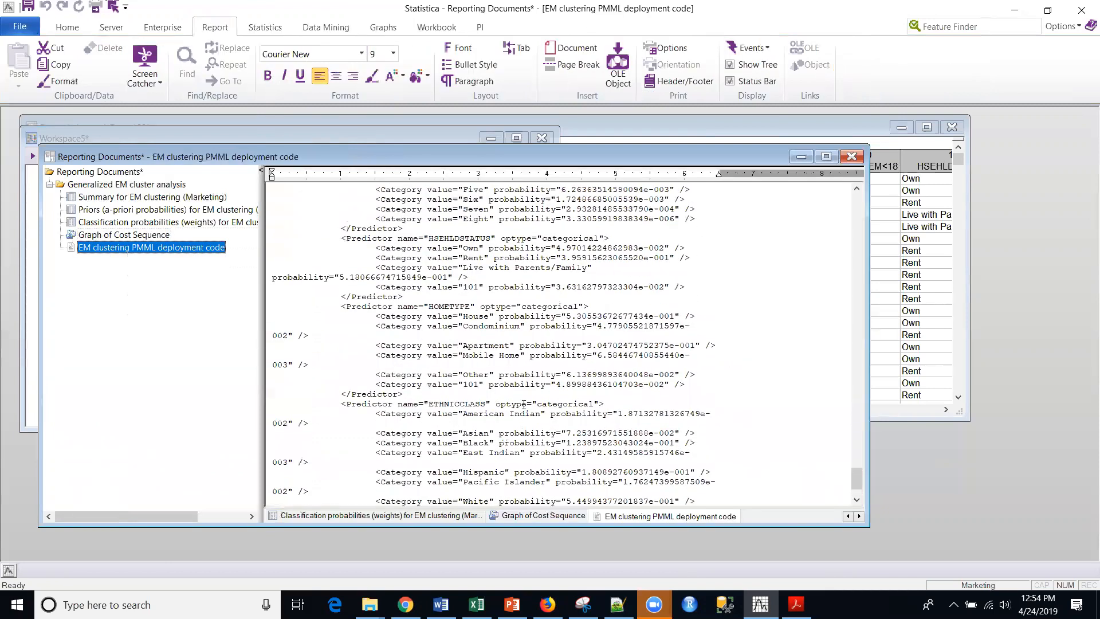
{"action": "scroll", "coordinate": [605, 353], "scroll_direction": "up", "scroll_amount": 3}
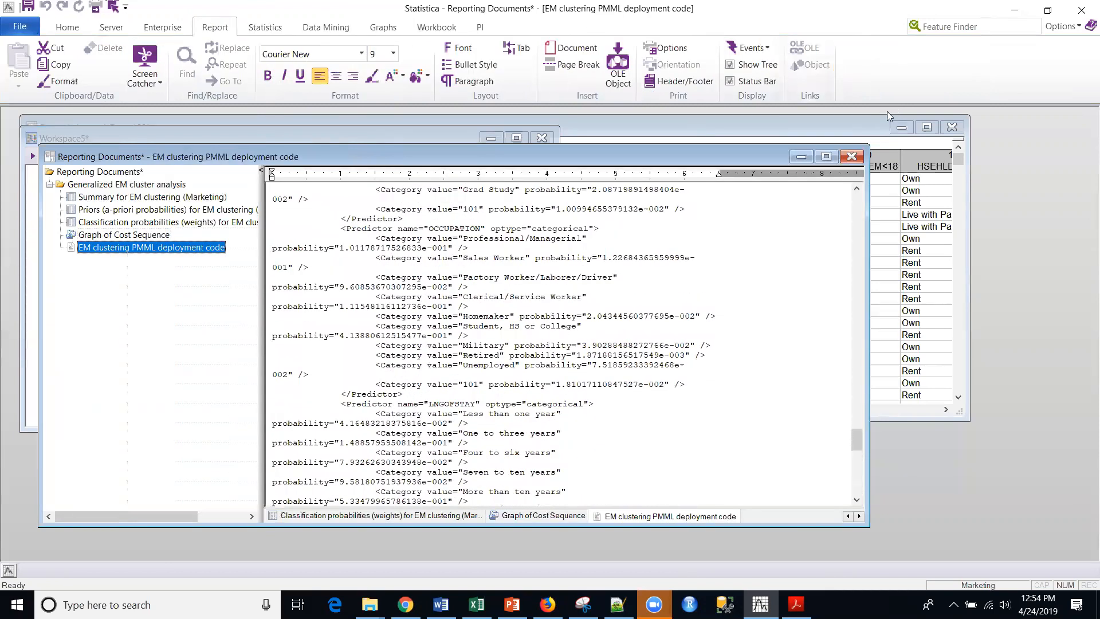
{"action": "left_click", "coordinate": [800, 157]}
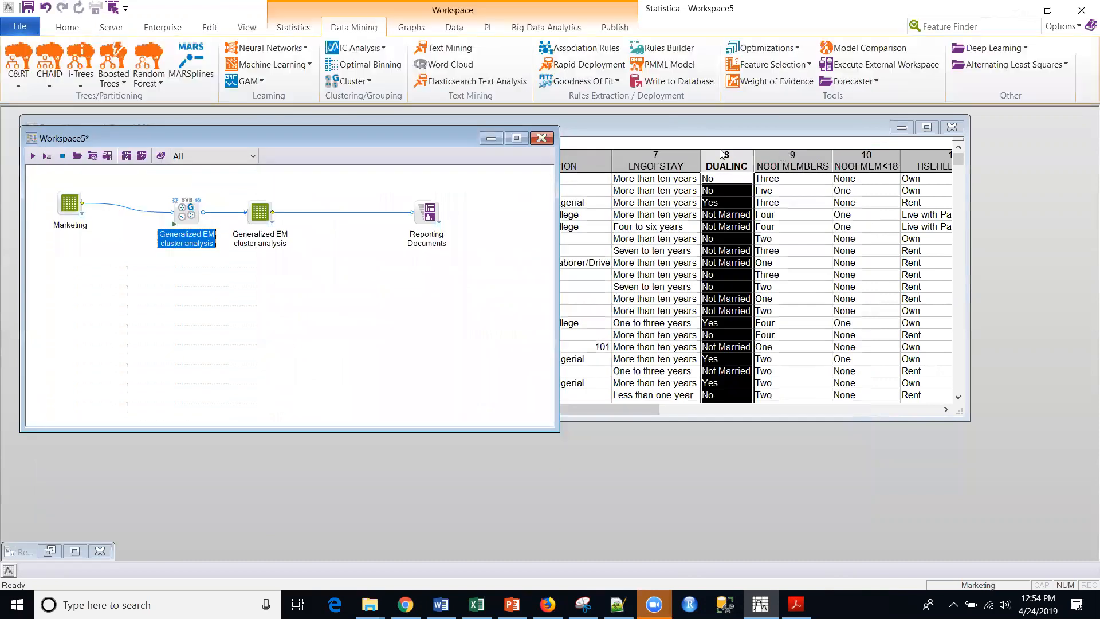
Open the EM cluster analysis output spreadsheet and examine its Final classification column.
{"action": "double_click", "coordinate": [275, 227]}
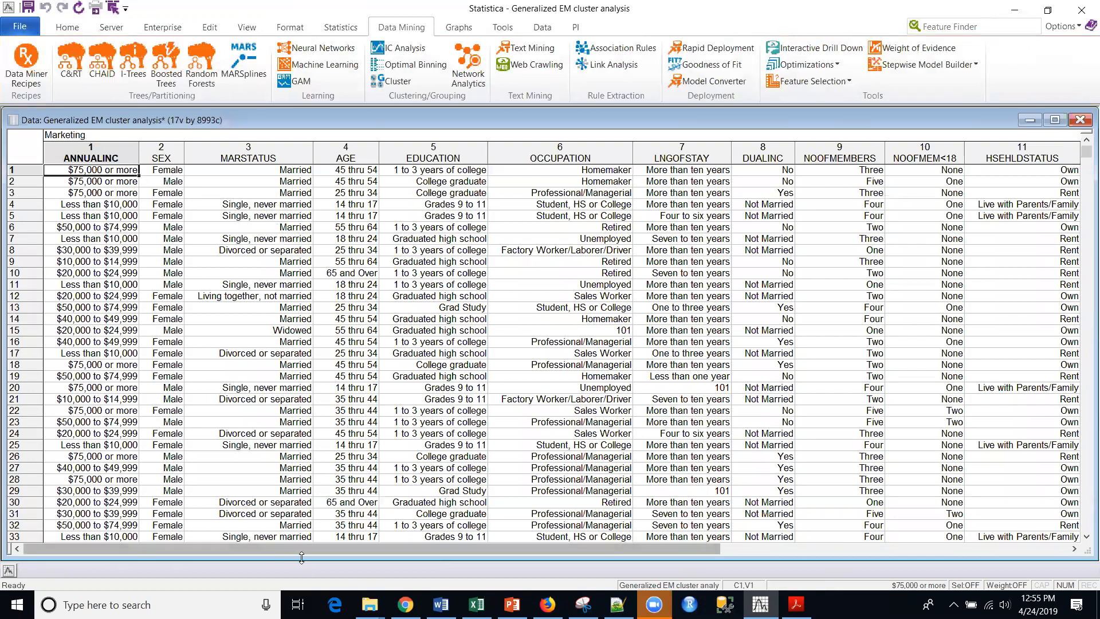
{"action": "left_click_drag", "start_coordinate": [316, 549], "coordinate": [688, 544]}
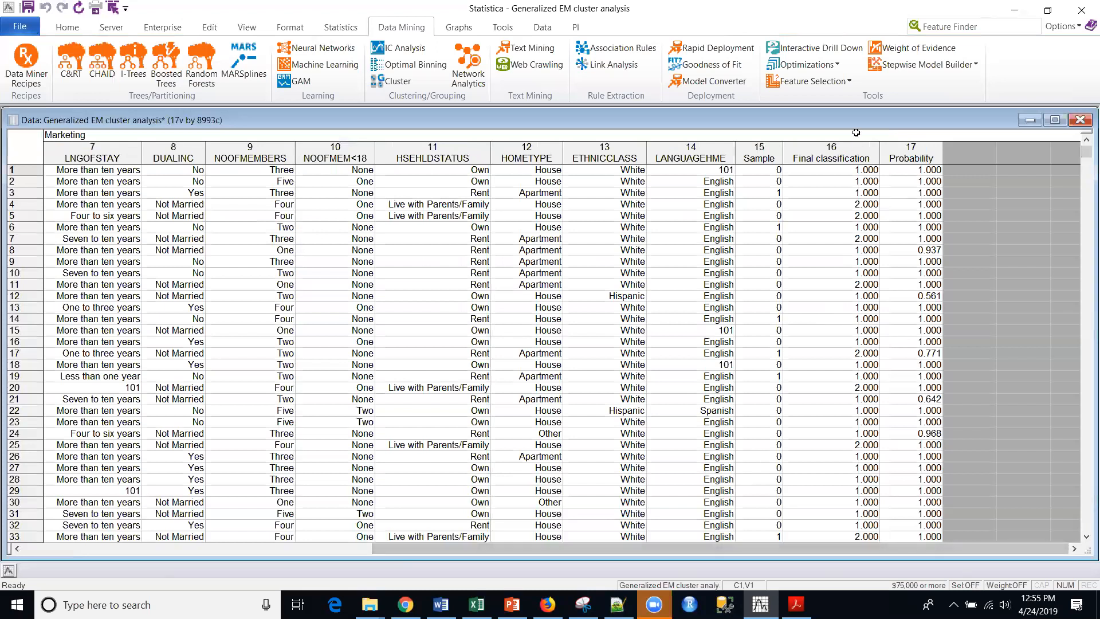
{"action": "left_click", "coordinate": [822, 151]}
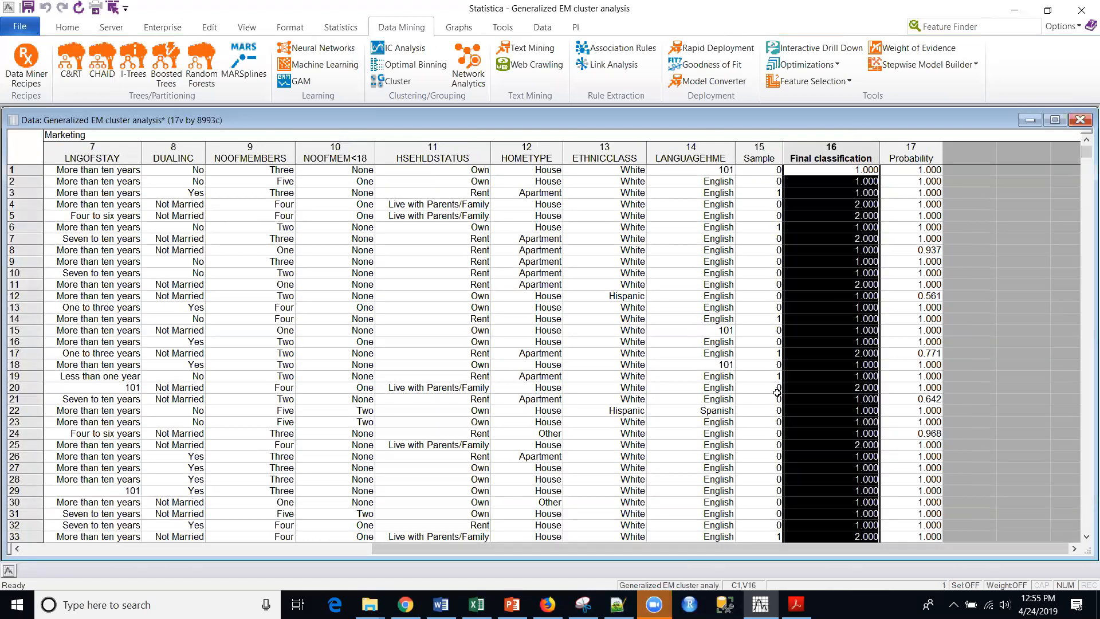
{"action": "left_click_drag", "start_coordinate": [624, 553], "coordinate": [839, 539]}
Examine the Probability values of cases 1 to 7, 12, 17 and 21, and minimize the output spreadsheet.
{"action": "left_click_drag", "start_coordinate": [920, 171], "coordinate": [914, 238]}
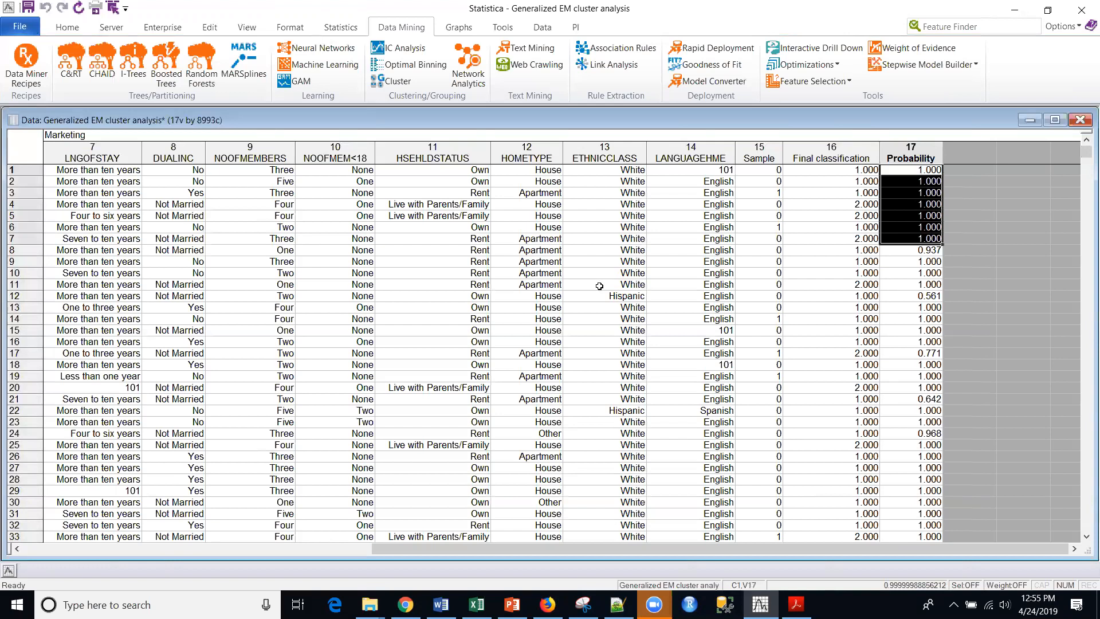
{"action": "left_click", "coordinate": [906, 353]}
{"action": "left_click", "coordinate": [903, 294]}
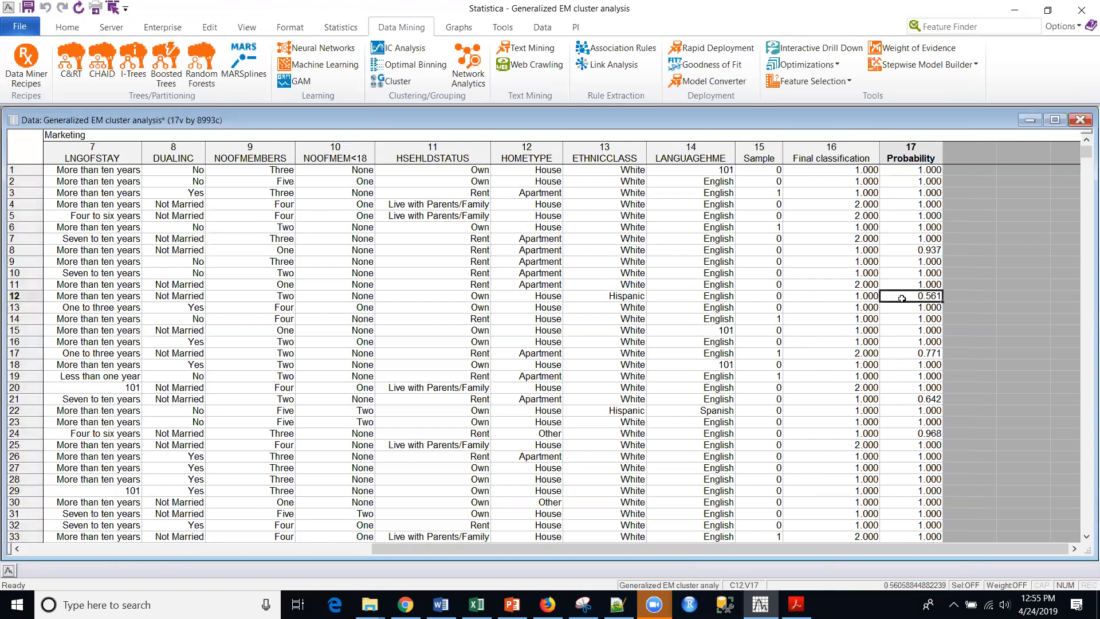
{"action": "left_click", "coordinate": [898, 399]}
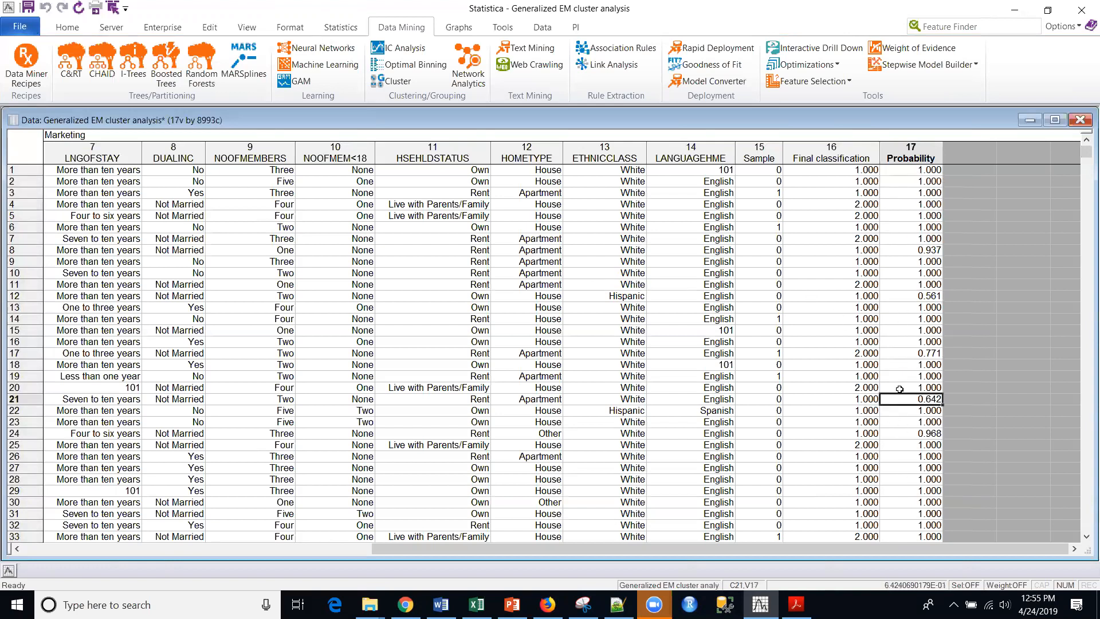
{"action": "left_click", "coordinate": [1029, 120]}
Move the EM output spreadsheet node below the main flow and attach a 2D Histograms node to it.
{"action": "left_click_drag", "start_coordinate": [245, 236], "coordinate": [283, 252]}
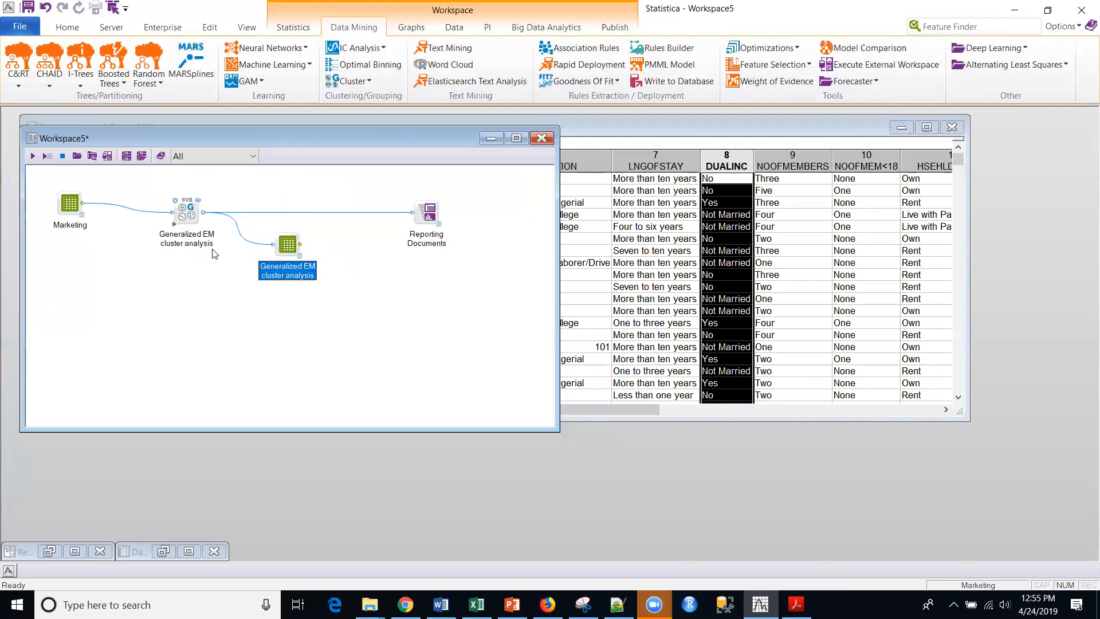
{"action": "left_click_drag", "start_coordinate": [292, 249], "coordinate": [283, 308]}
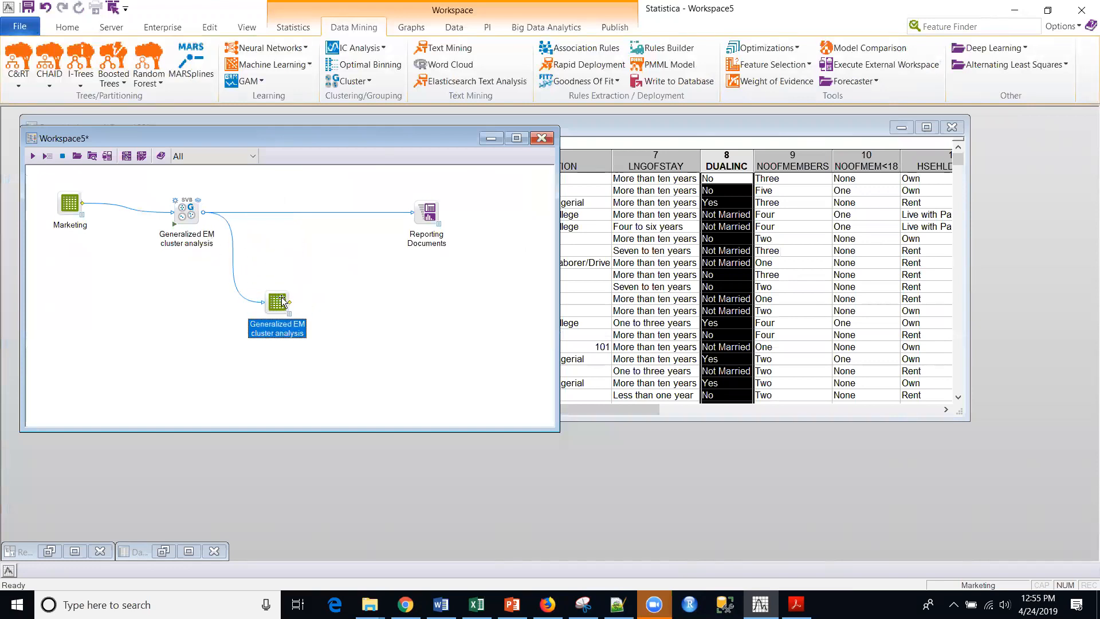
{"action": "left_click", "coordinate": [411, 27]}
{"action": "left_click", "coordinate": [263, 51]}
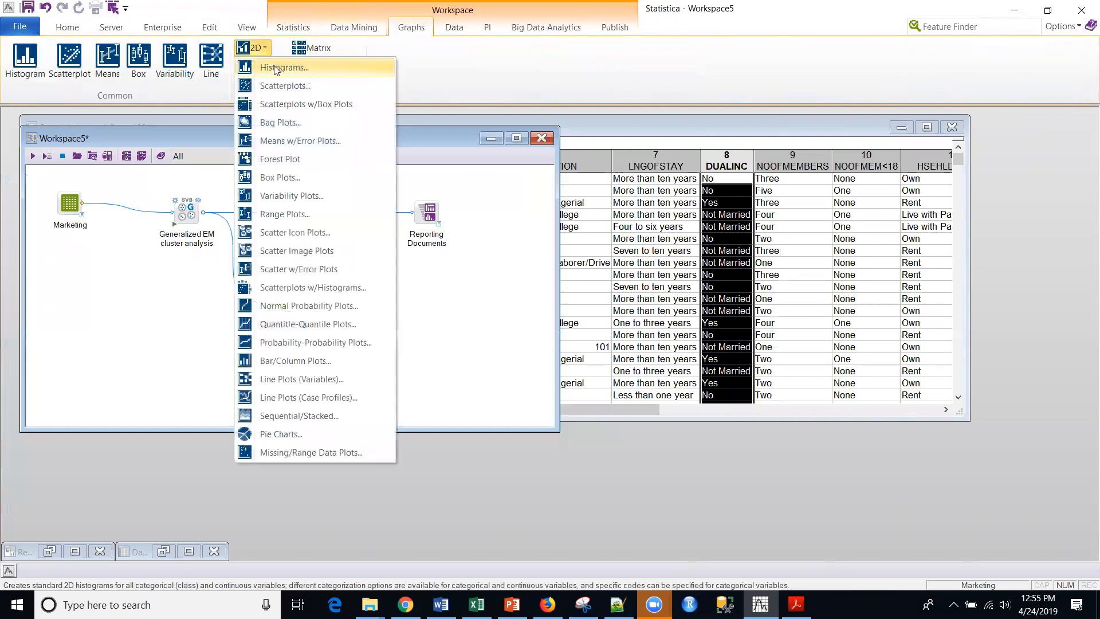
{"action": "left_click", "coordinate": [274, 66]}
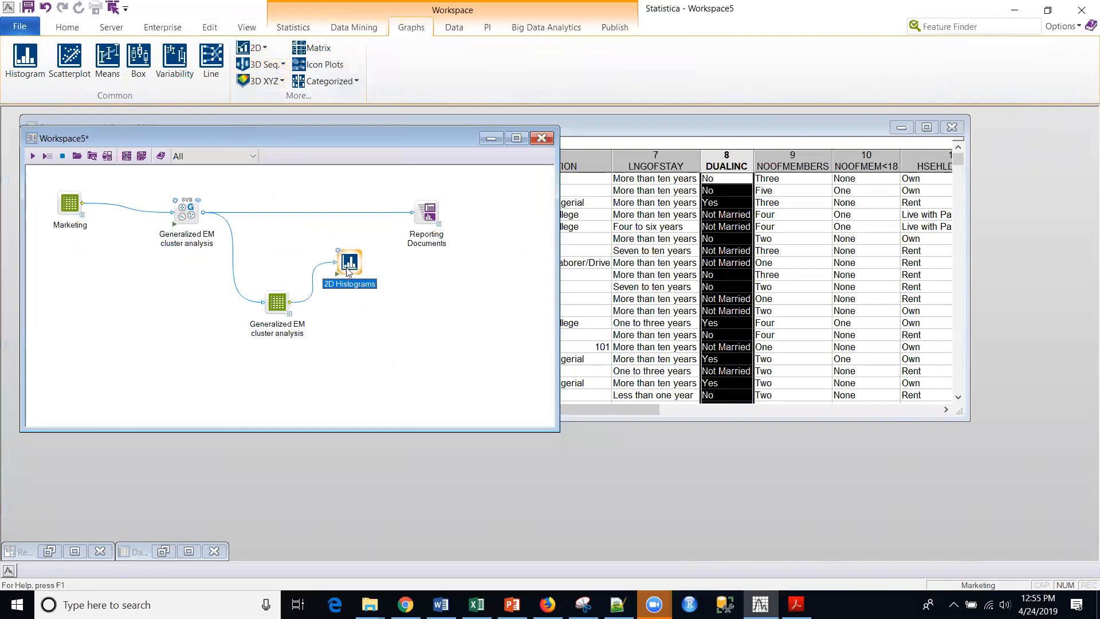
Select Probability as the histogram variable, generate the 2D histogram and examine its distribution.
{"action": "left_click", "coordinate": [504, 193]}
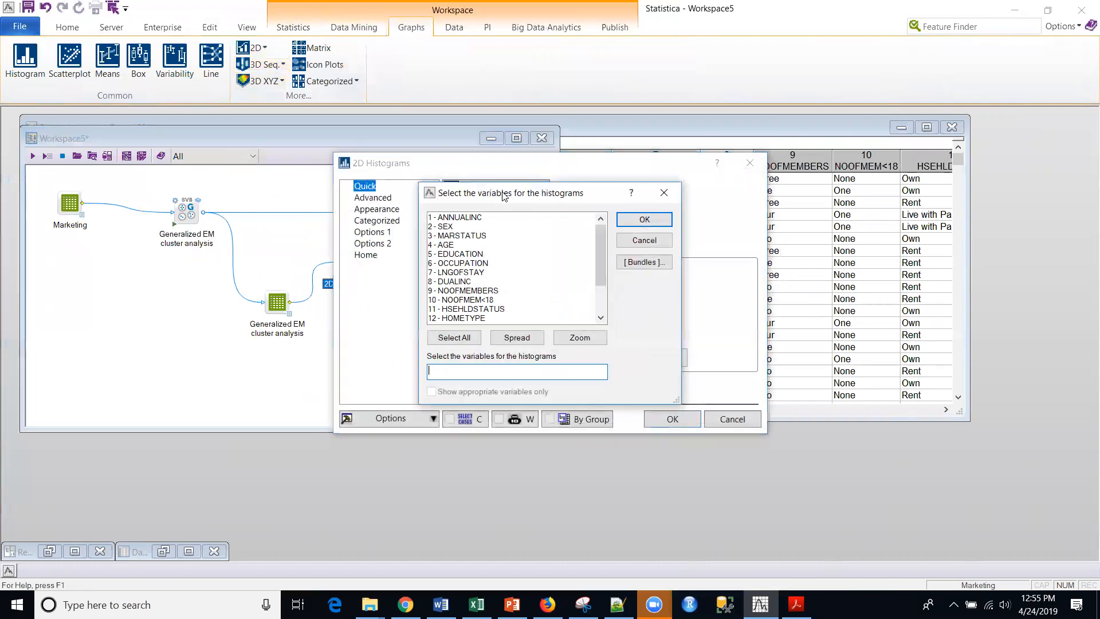
{"action": "left_click_drag", "start_coordinate": [604, 266], "coordinate": [605, 293]}
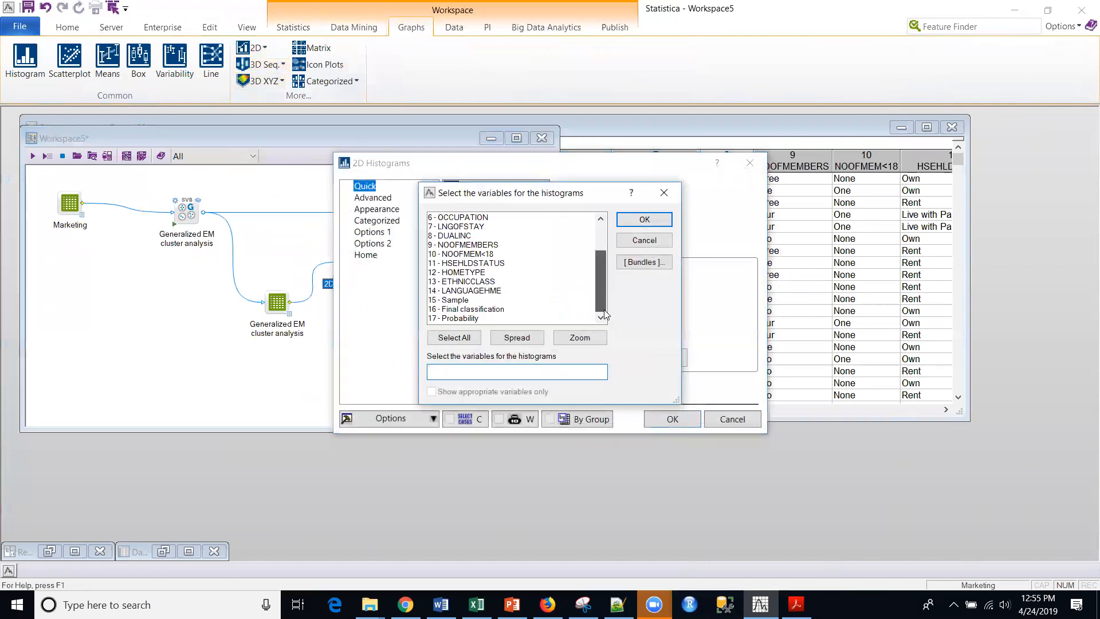
{"action": "left_click", "coordinate": [512, 318]}
{"action": "left_click", "coordinate": [644, 220]}
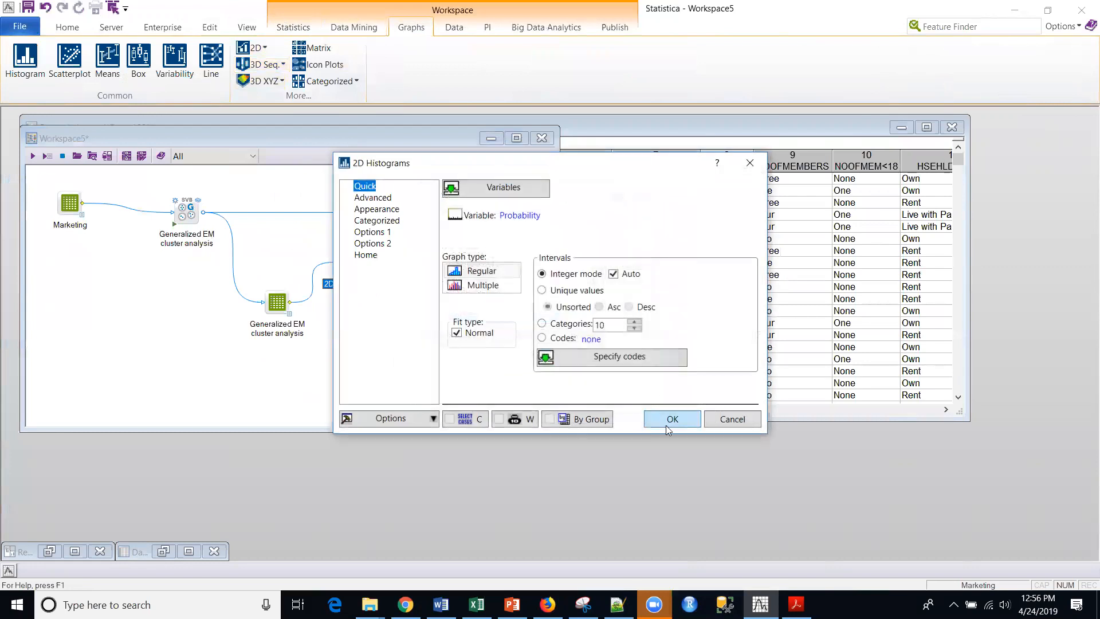
{"action": "left_click", "coordinate": [672, 419]}
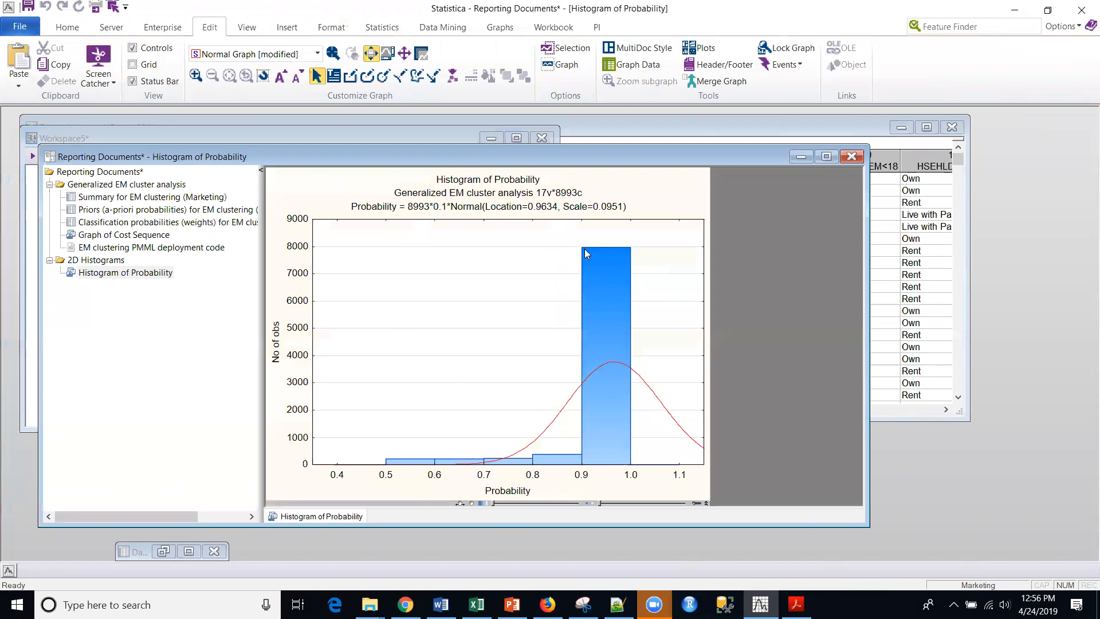
{"action": "mouse_move", "coordinate": [600, 269]}
Return to the workspace, attach a Rules node to the EM output spreadsheet and place it below the 2D Histograms node.
{"action": "left_click", "coordinate": [403, 136]}
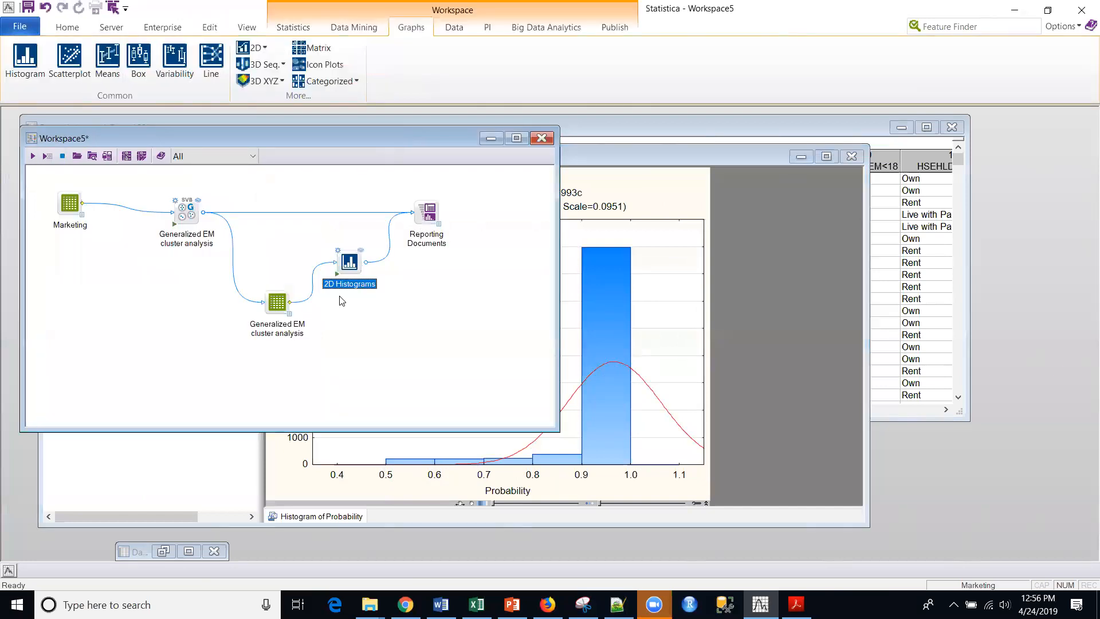
{"action": "left_click", "coordinate": [284, 301]}
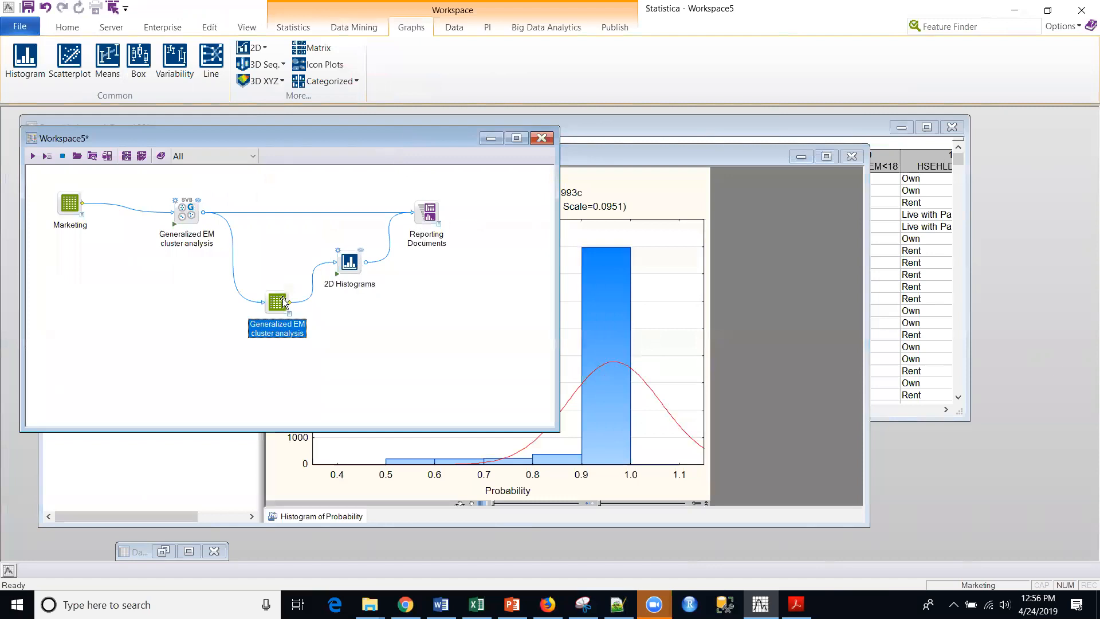
{"action": "left_click", "coordinate": [458, 33]}
{"action": "left_click", "coordinate": [41, 81]}
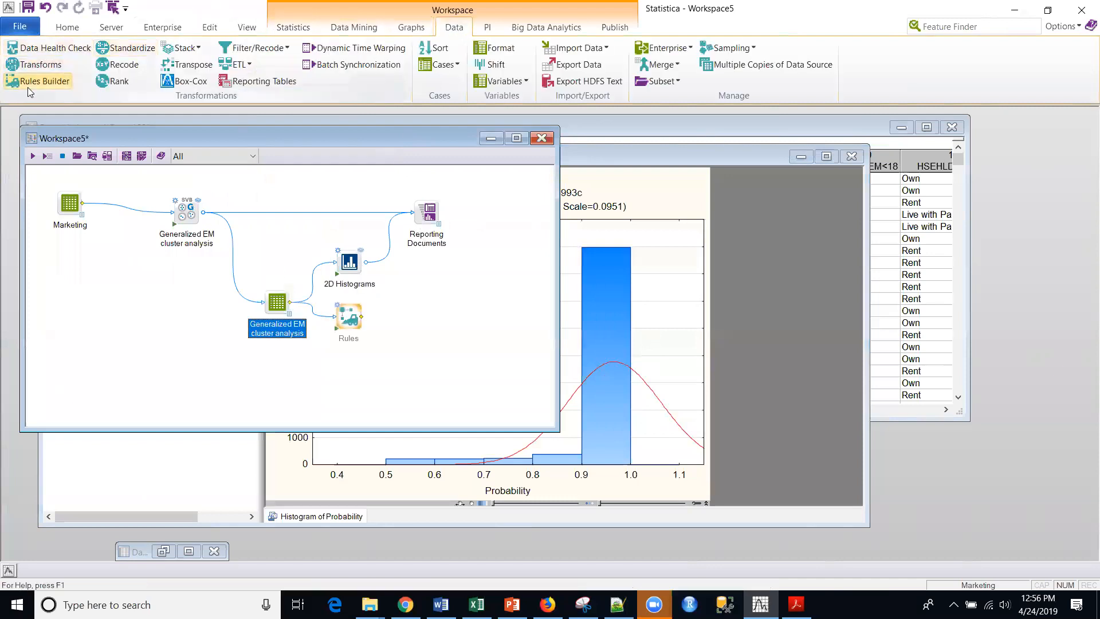
{"action": "left_click_drag", "start_coordinate": [343, 344], "coordinate": [354, 398]}
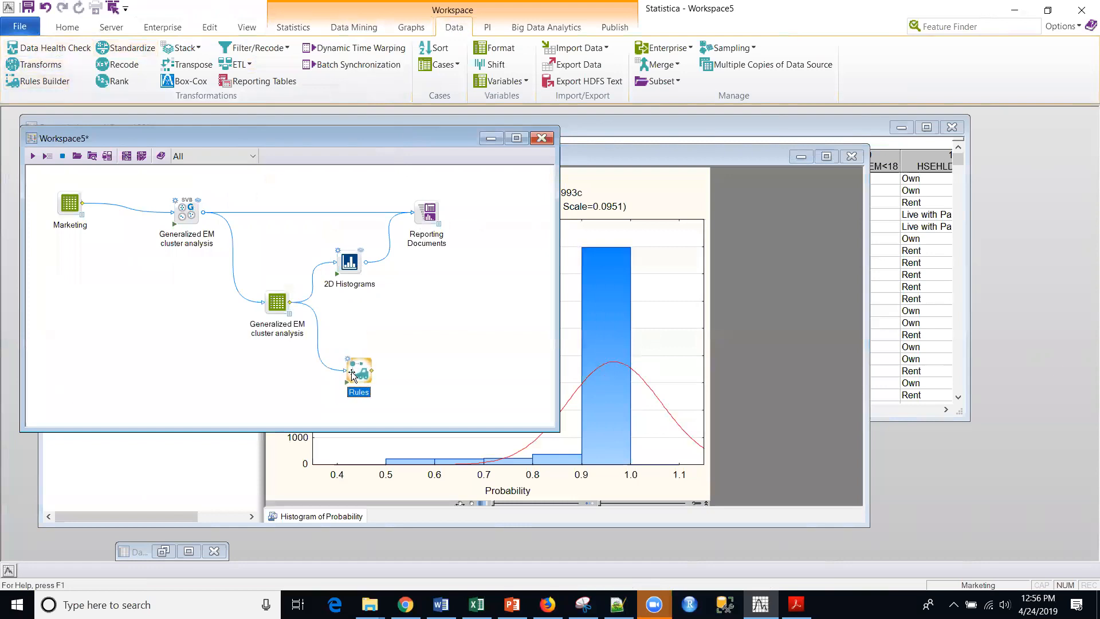
Open the Rules node's settings and select all input variables for copying.
{"action": "double_click", "coordinate": [359, 390]}
{"action": "left_click", "coordinate": [435, 252]}
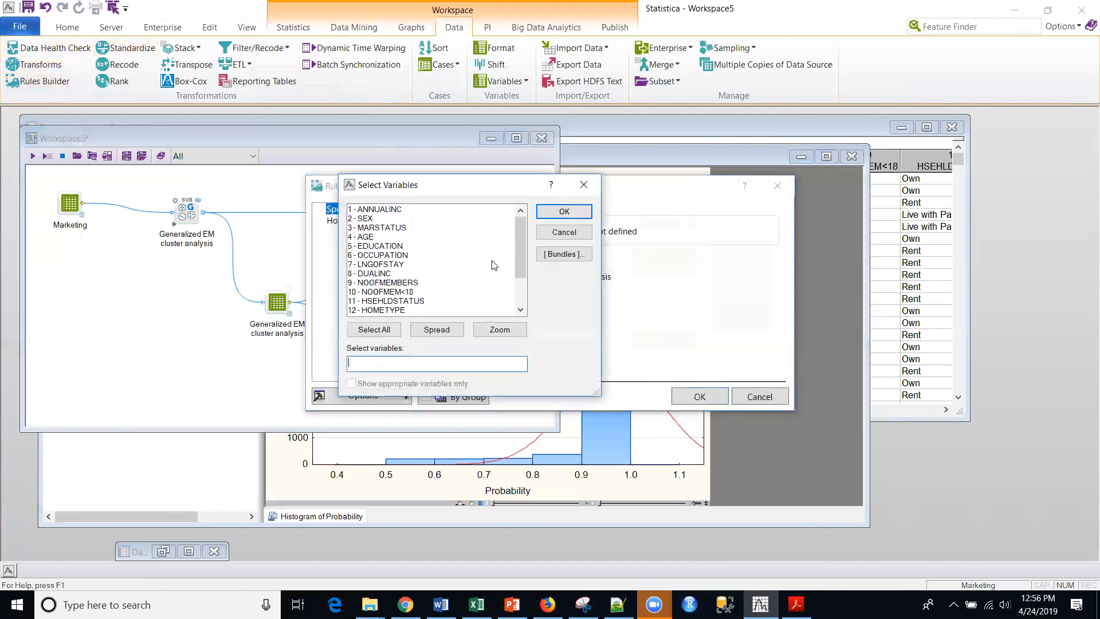
{"action": "left_click_drag", "start_coordinate": [387, 209], "coordinate": [378, 328]}
{"action": "left_click", "coordinate": [378, 329]}
{"action": "left_click", "coordinate": [563, 212]}
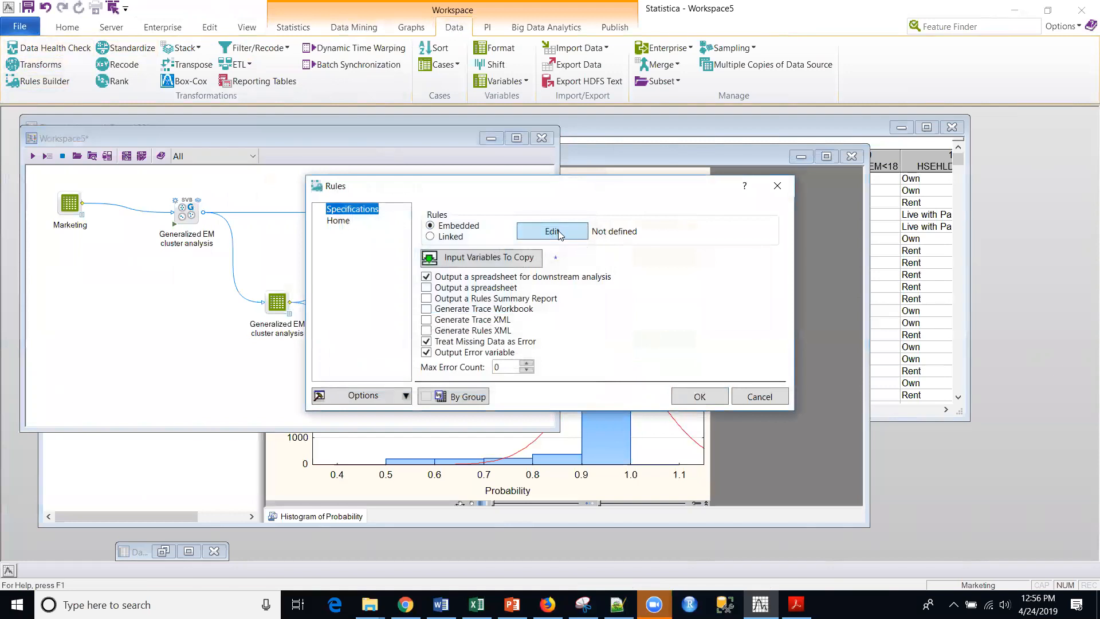
Add an embedded formula rule that defines the spreadsheet variable Anomaly as iif(Pr<0.75, "Y", "N").
{"action": "left_click", "coordinate": [559, 233]}
{"action": "left_click", "coordinate": [429, 210]}
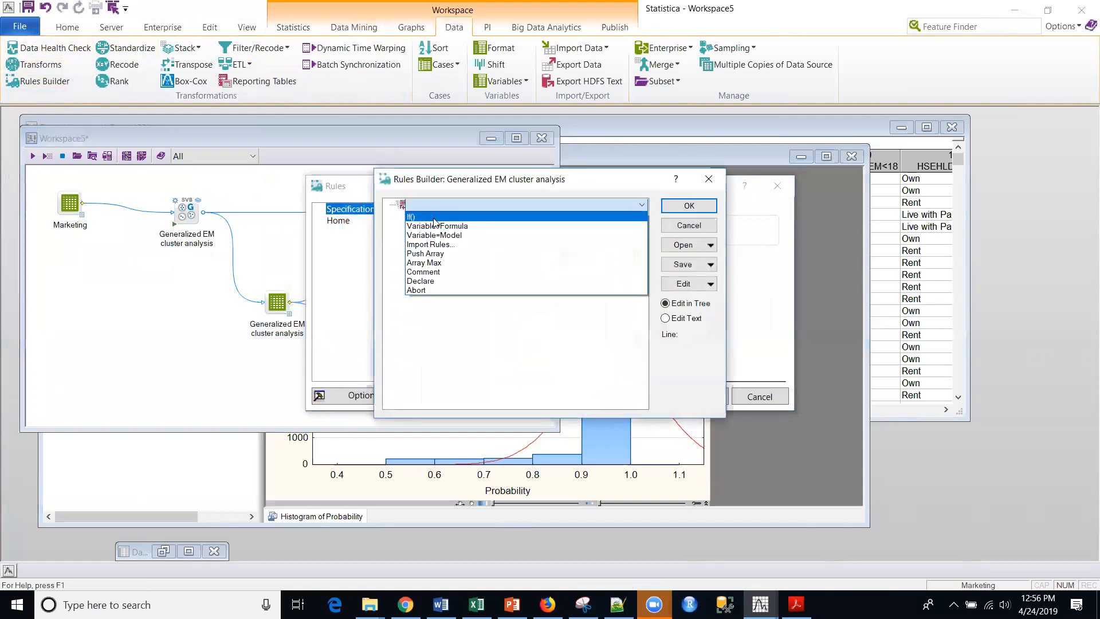
{"action": "left_click", "coordinate": [438, 227]}
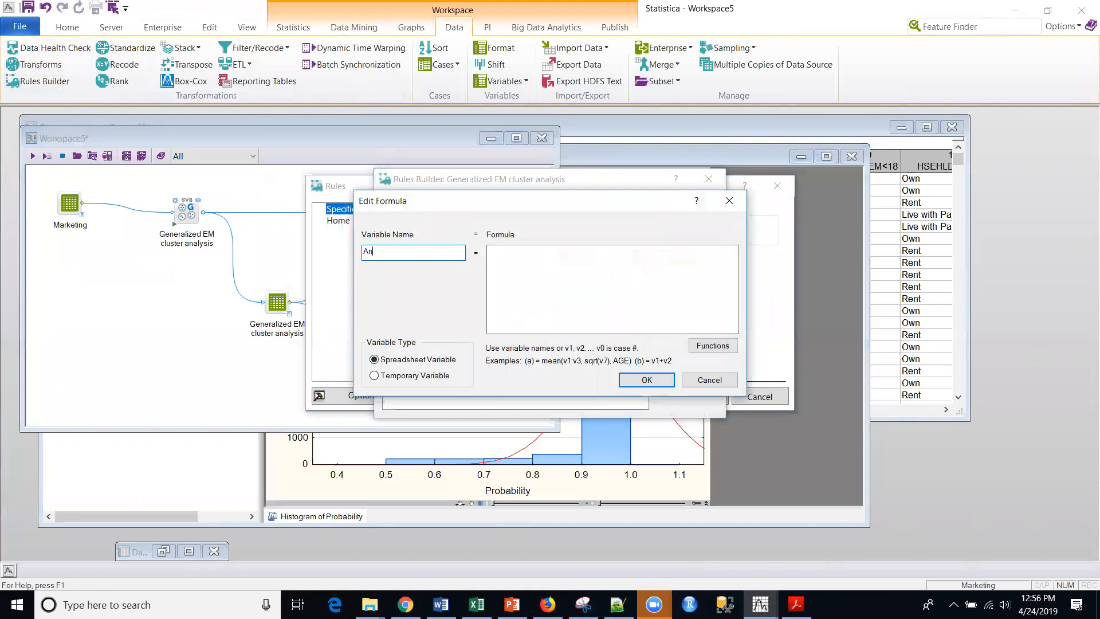
{"action": "key", "text": "Tab"}
{"action": "type", "text": "iif"}
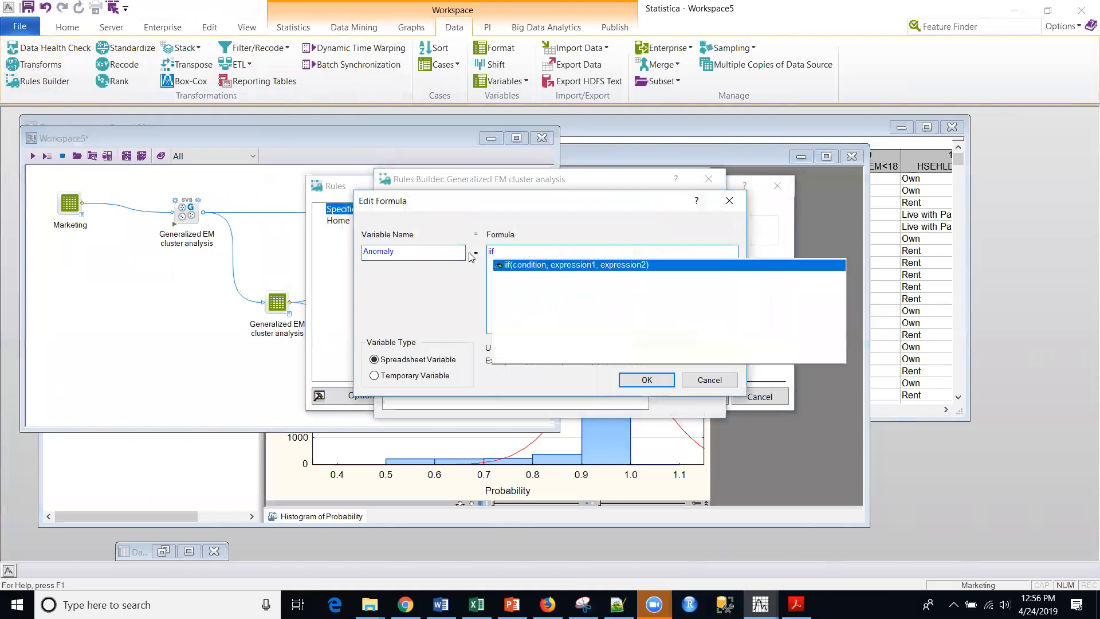
{"action": "type", "text": "(Pr"}
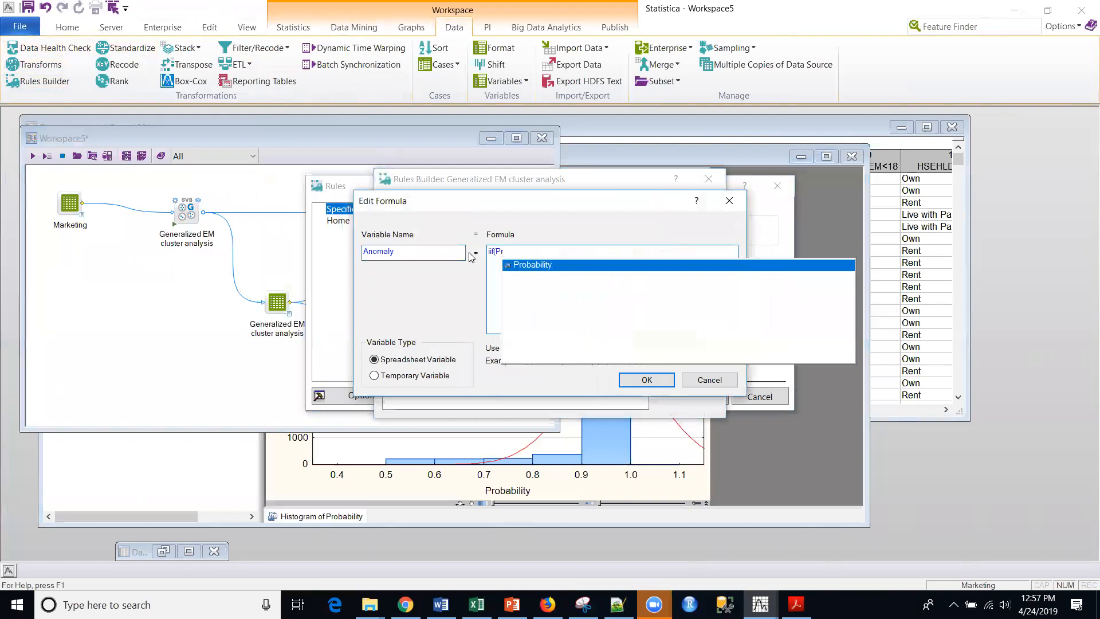
{"action": "type", "text": "<0.7"}
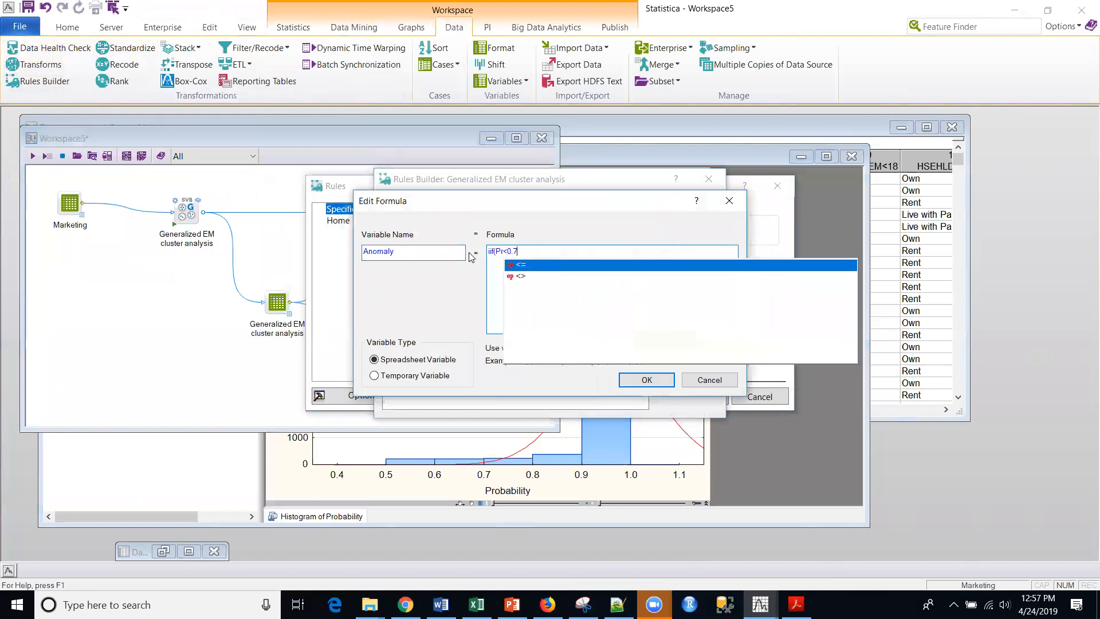
{"action": "type", "text": "5,"}
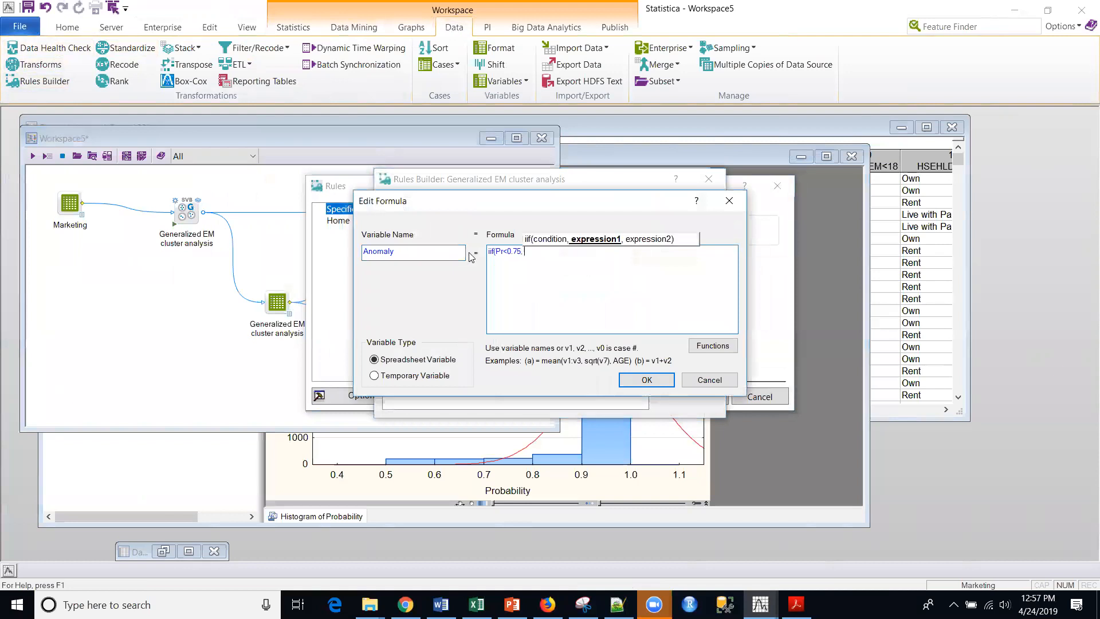
{"action": "type", "text": "Y"}
{"action": "type", "text": "S"}
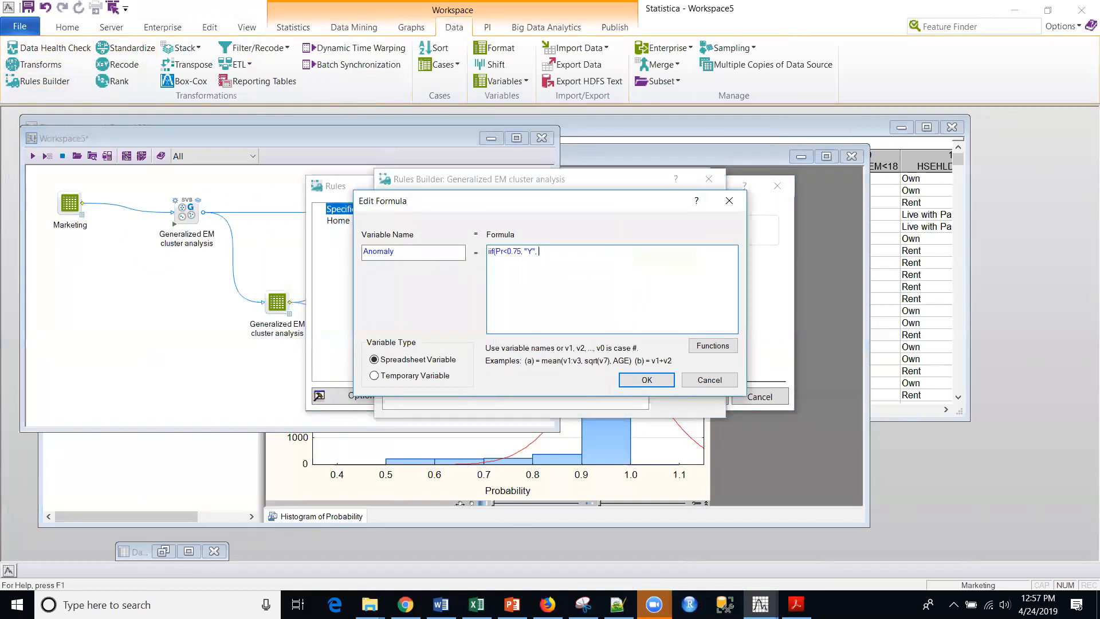
{"action": "type", "text": "N\""}
{"action": "key", "text": "Return"}
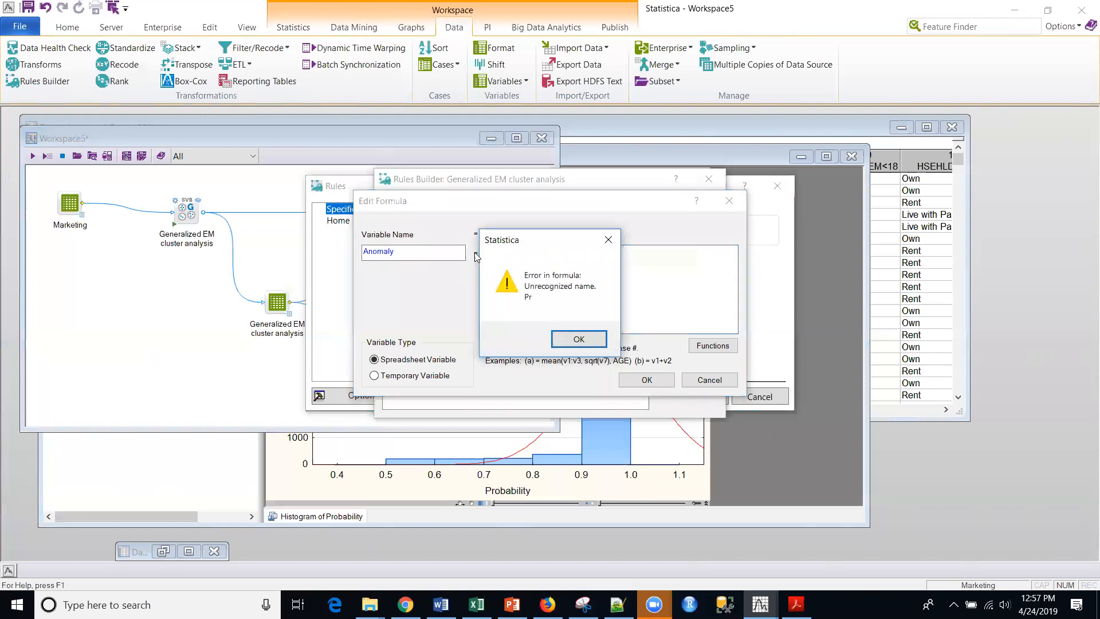
Correct the Anomaly formula to iif(Probability<0.75, "Y", "N") and accept the rule and the Rules node's settings.
{"action": "left_click", "coordinate": [578, 338]}
{"action": "left_click", "coordinate": [531, 258]}
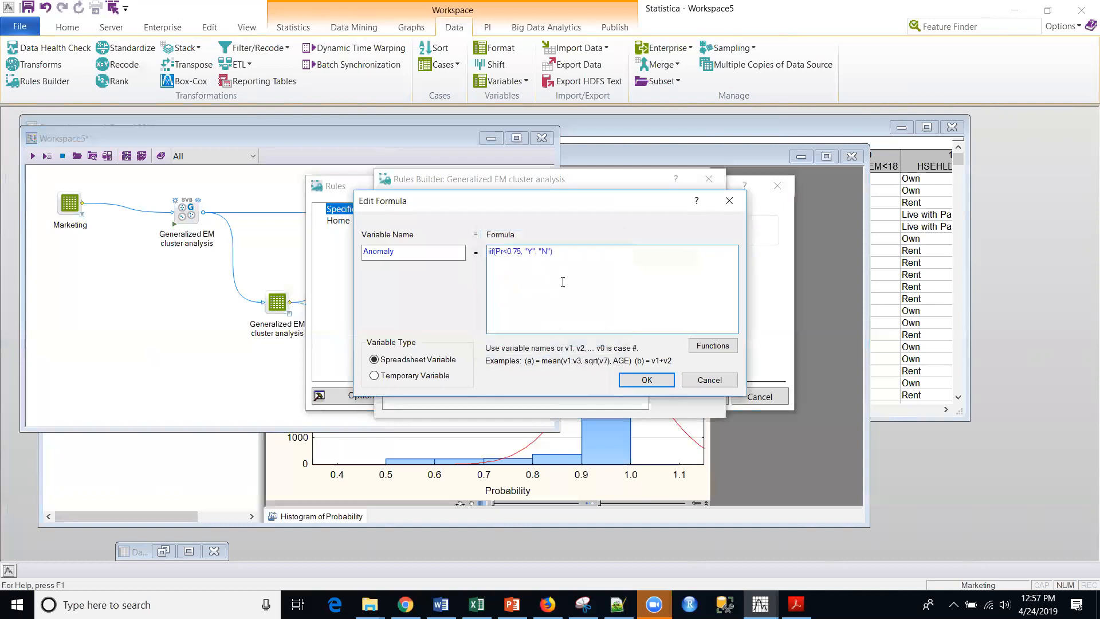
{"action": "type", "text": "o"}
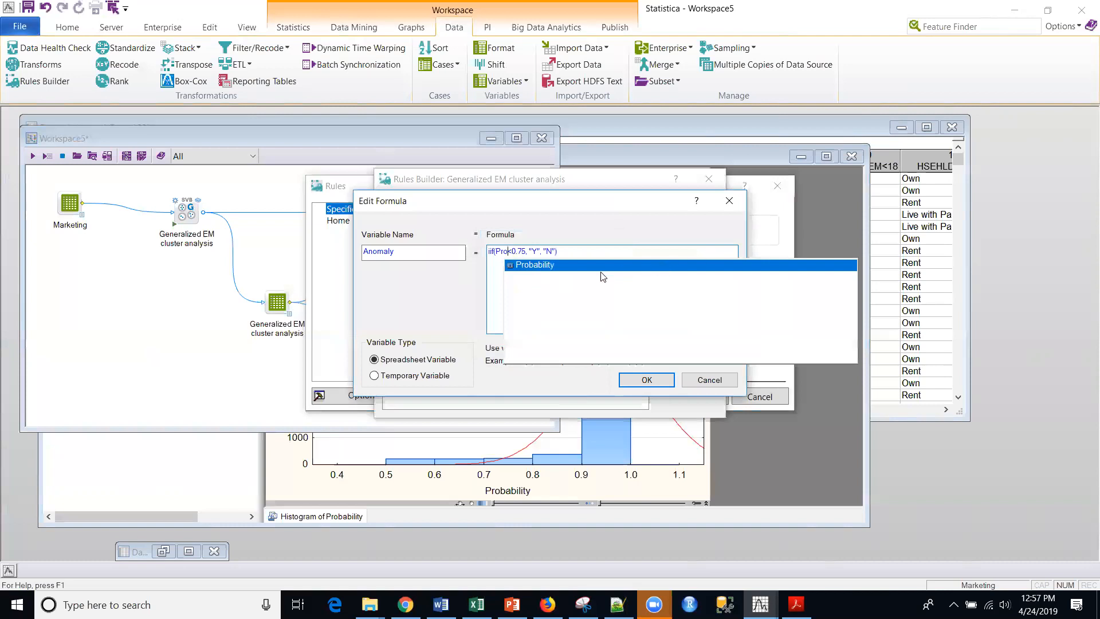
{"action": "left_click", "coordinate": [541, 270]}
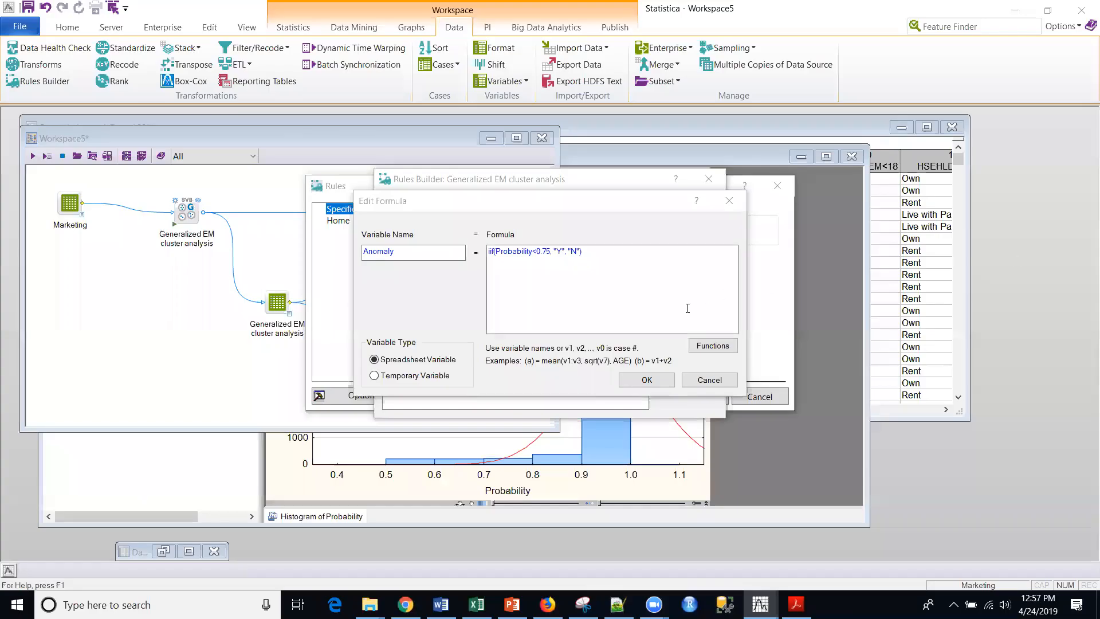
{"action": "left_click", "coordinate": [613, 222]}
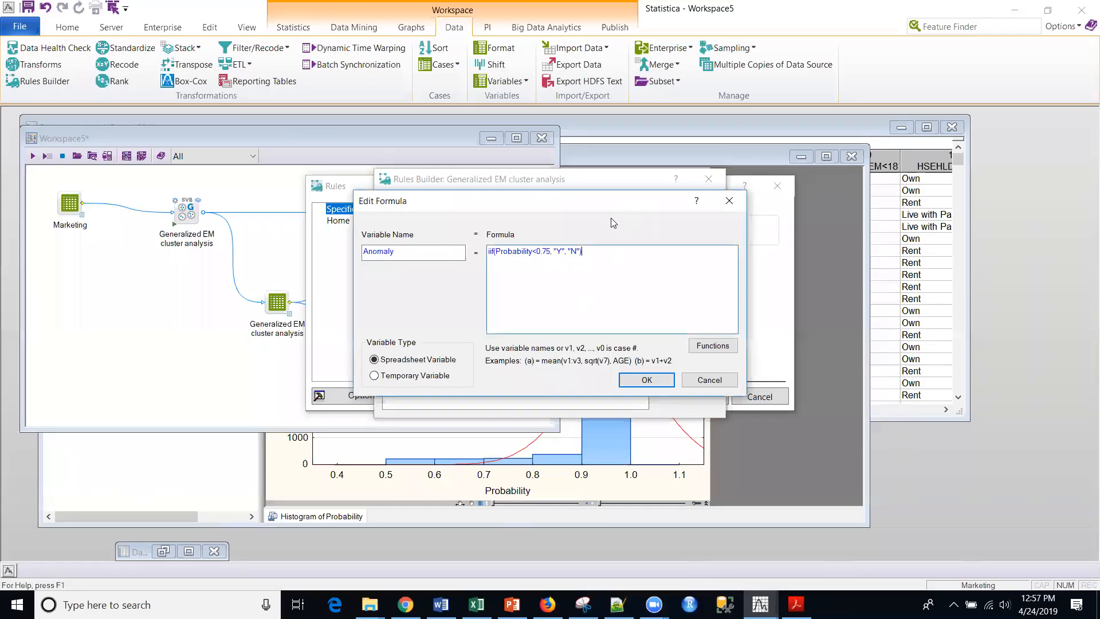
{"action": "left_click", "coordinate": [644, 380]}
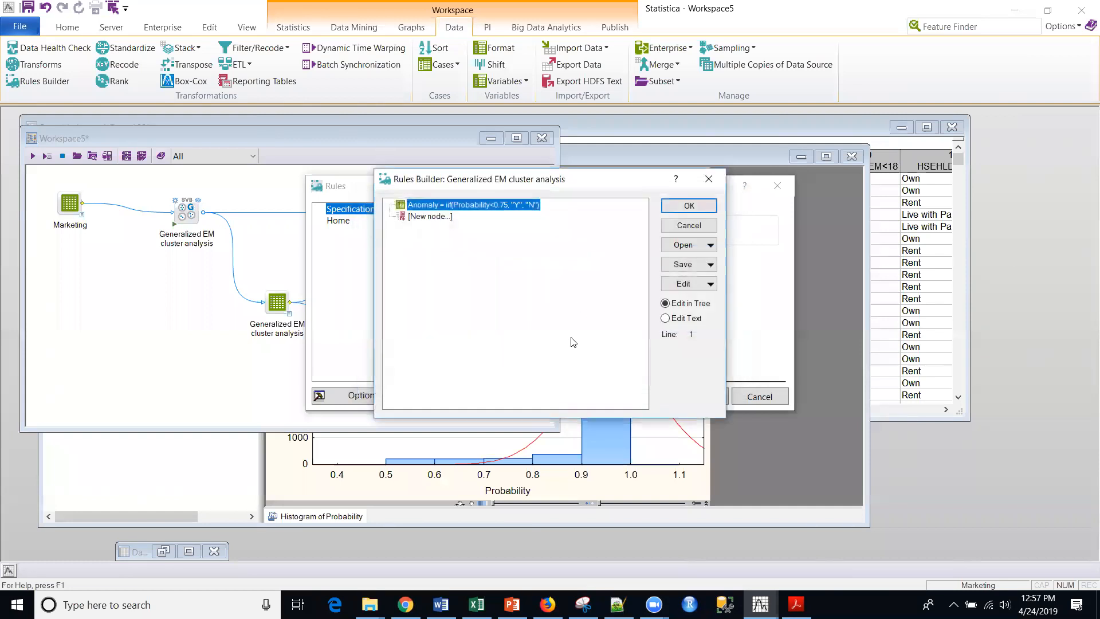
{"action": "left_click", "coordinate": [684, 209]}
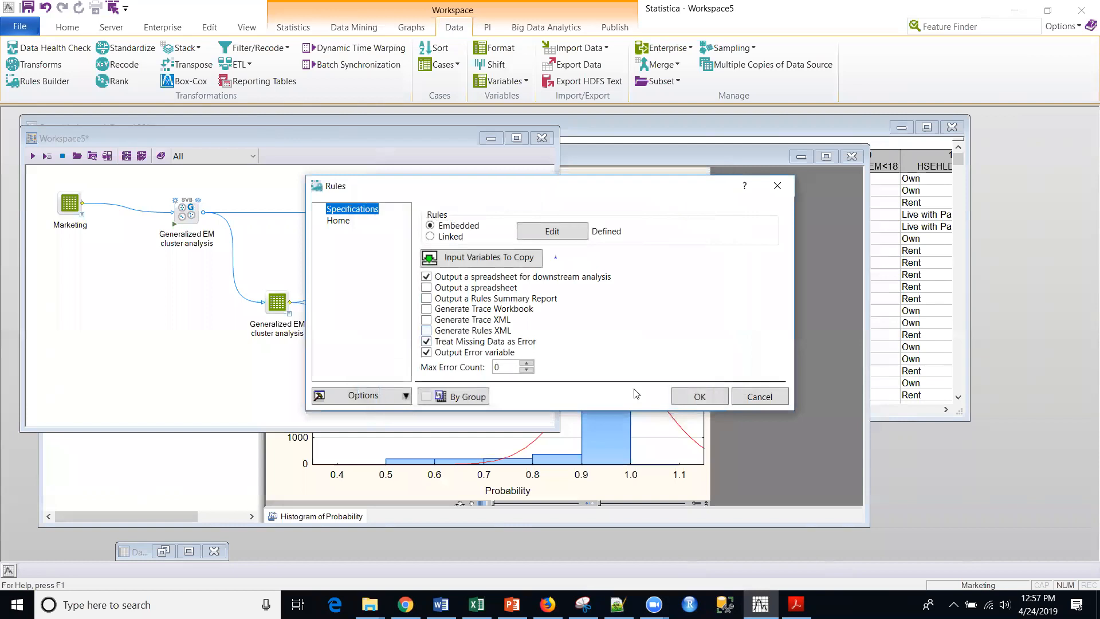
{"action": "left_click", "coordinate": [696, 394]}
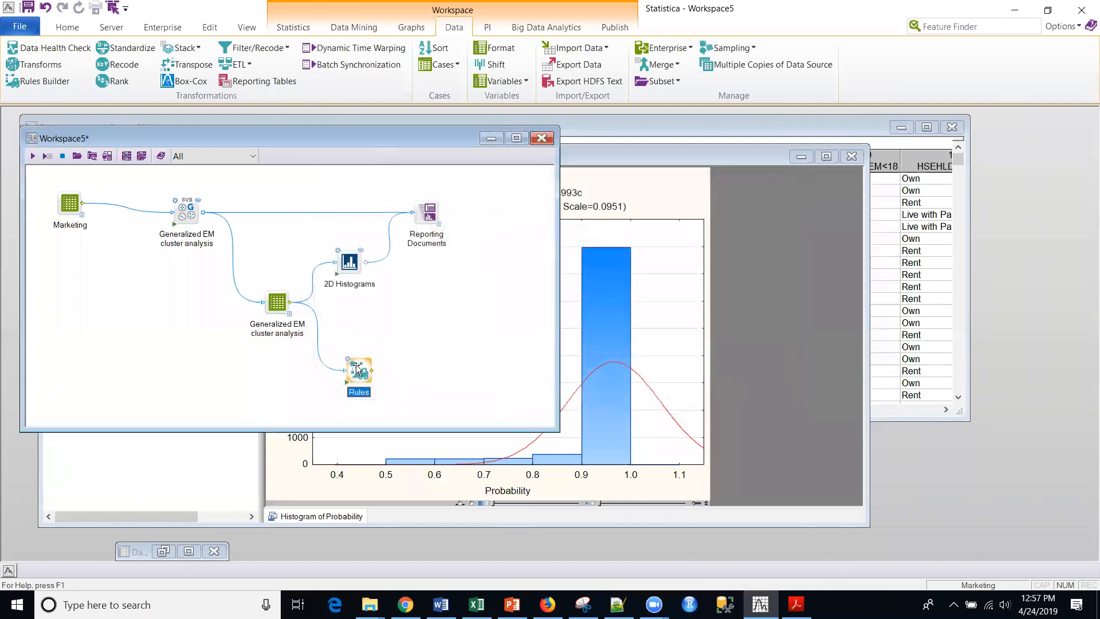
Run the Rules node, open its output spreadsheet and enlarge the window to bring the last columns into view.
{"action": "left_click", "coordinate": [347, 381]}
{"action": "left_click", "coordinate": [371, 382]}
{"action": "left_click_drag", "start_coordinate": [708, 388], "coordinate": [973, 554]}
{"action": "left_click_drag", "start_coordinate": [532, 544], "coordinate": [940, 545]}
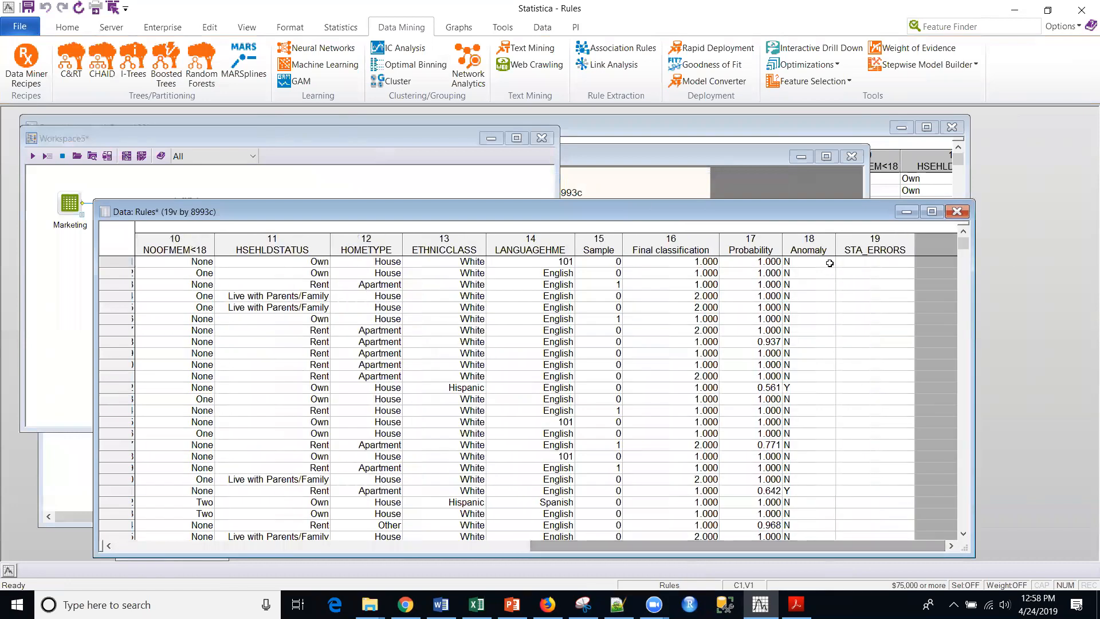
Check the Anomaly and STA_ERRORS columns and a case flagged Y, then minimize the Rules spreadsheet.
{"action": "left_click", "coordinate": [804, 246]}
{"action": "left_click", "coordinate": [885, 241]}
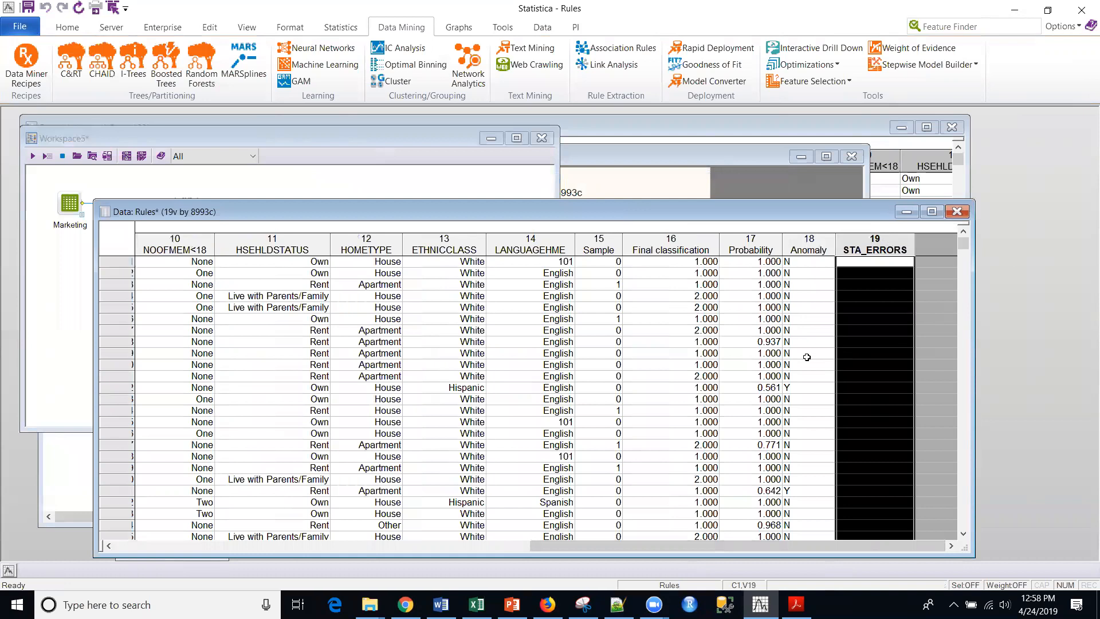
{"action": "left_click", "coordinate": [797, 388]}
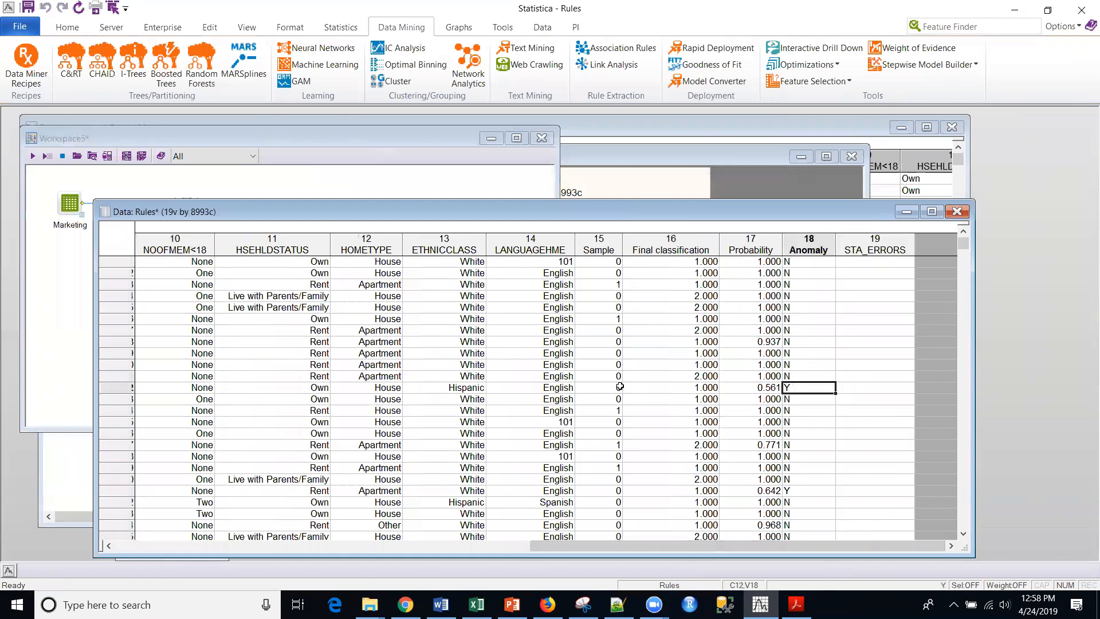
{"action": "left_click", "coordinate": [114, 386]}
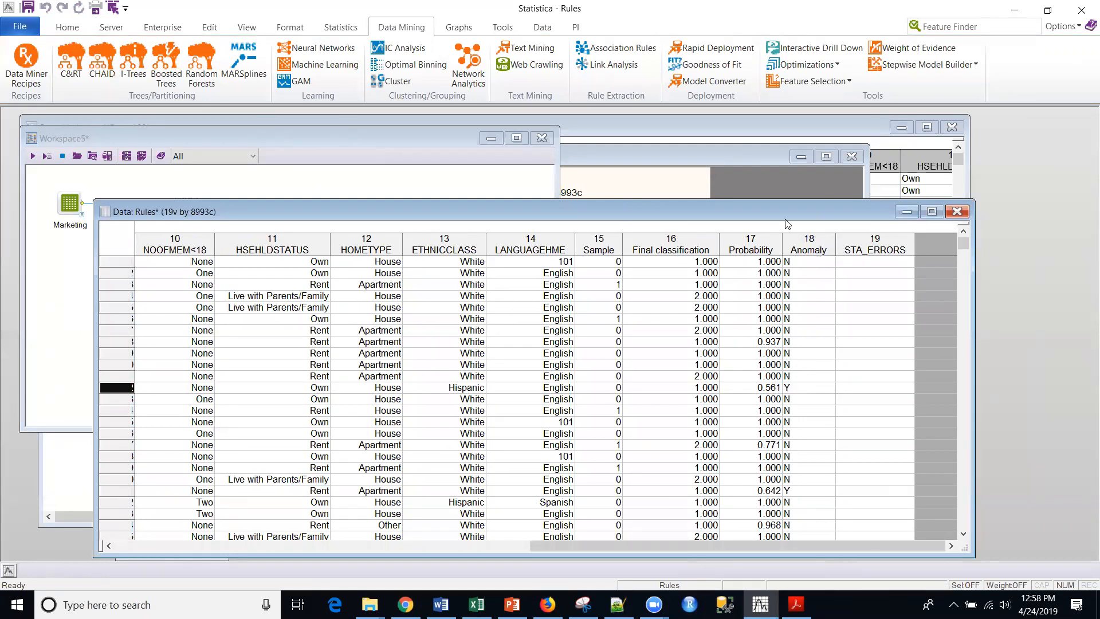
{"action": "left_click", "coordinate": [905, 212]}
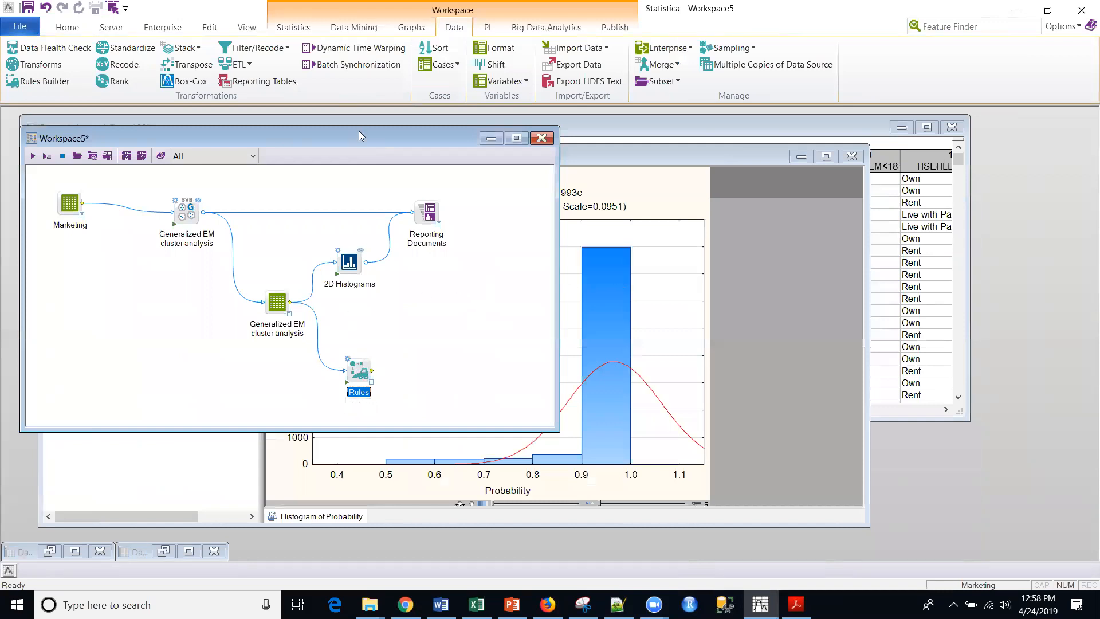
Attach a second 2D Histograms node to the Rules node, place it above and beyond that node, and open its settings.
{"action": "left_click", "coordinate": [408, 32]}
{"action": "left_click", "coordinate": [259, 53]}
{"action": "left_click", "coordinate": [314, 67]}
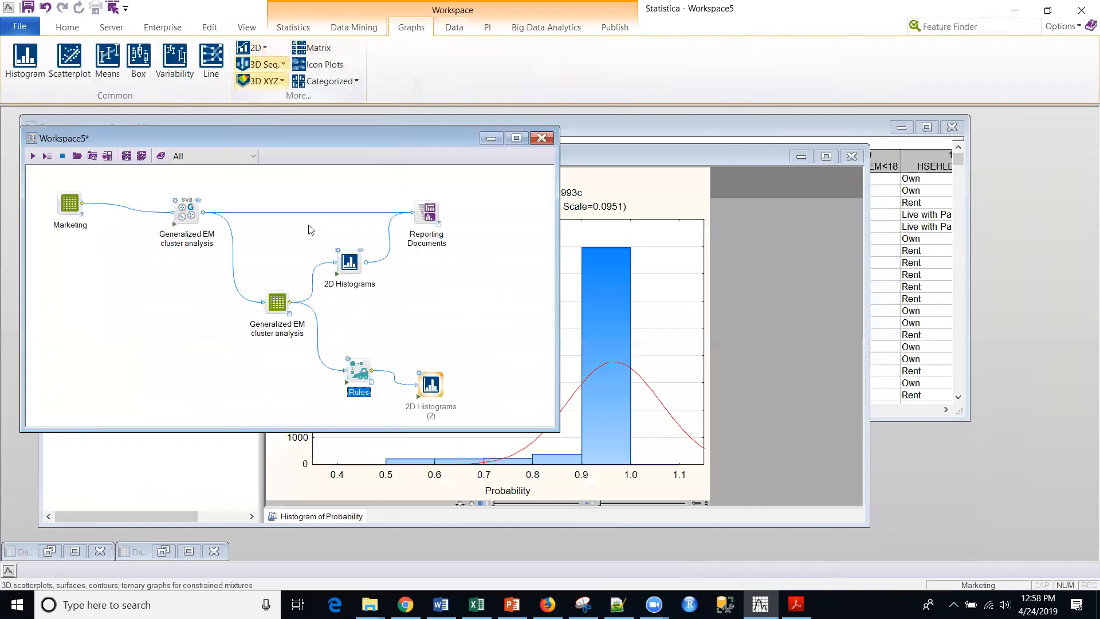
{"action": "double_click", "coordinate": [435, 395]}
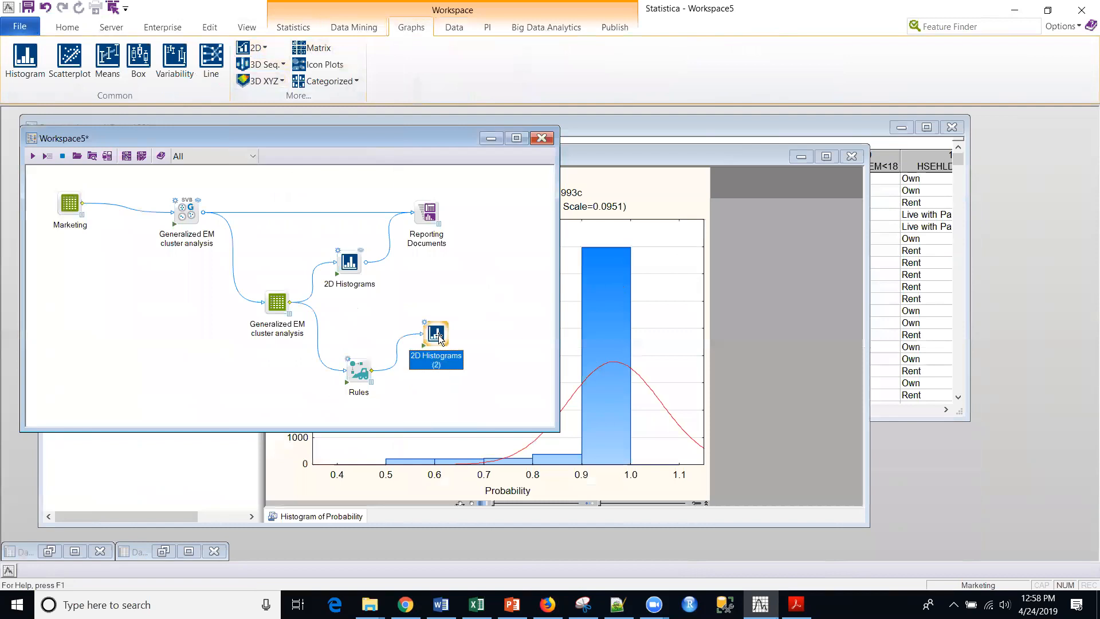
Select Anomaly as the histogram variable, generate the histogram and examine the case count of category N.
{"action": "left_click", "coordinate": [490, 184]}
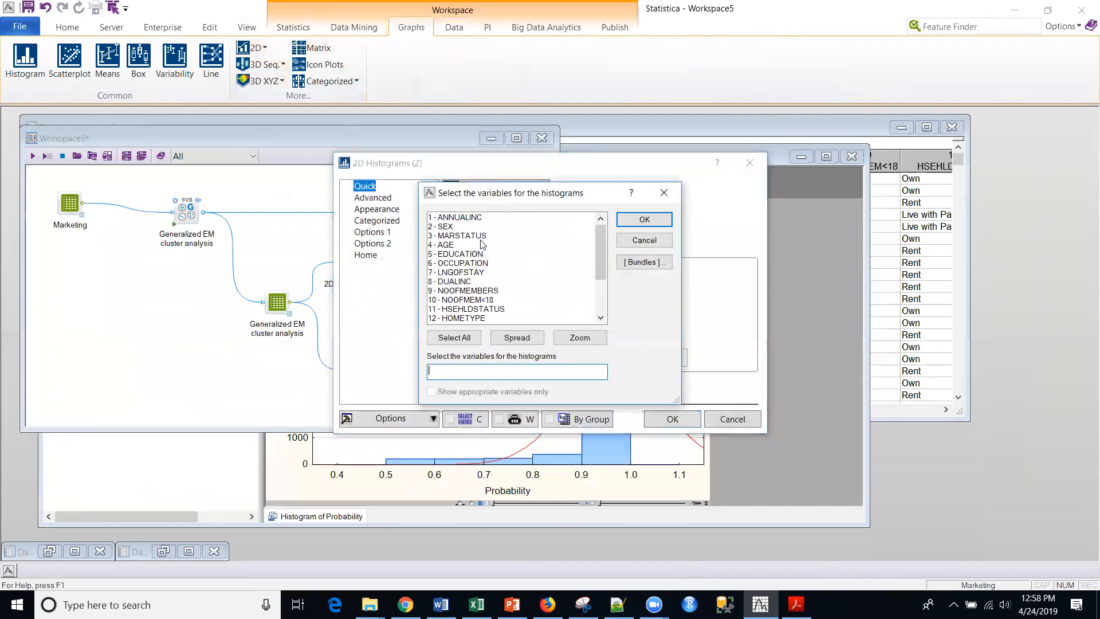
{"action": "left_click_drag", "start_coordinate": [600, 252], "coordinate": [505, 321]}
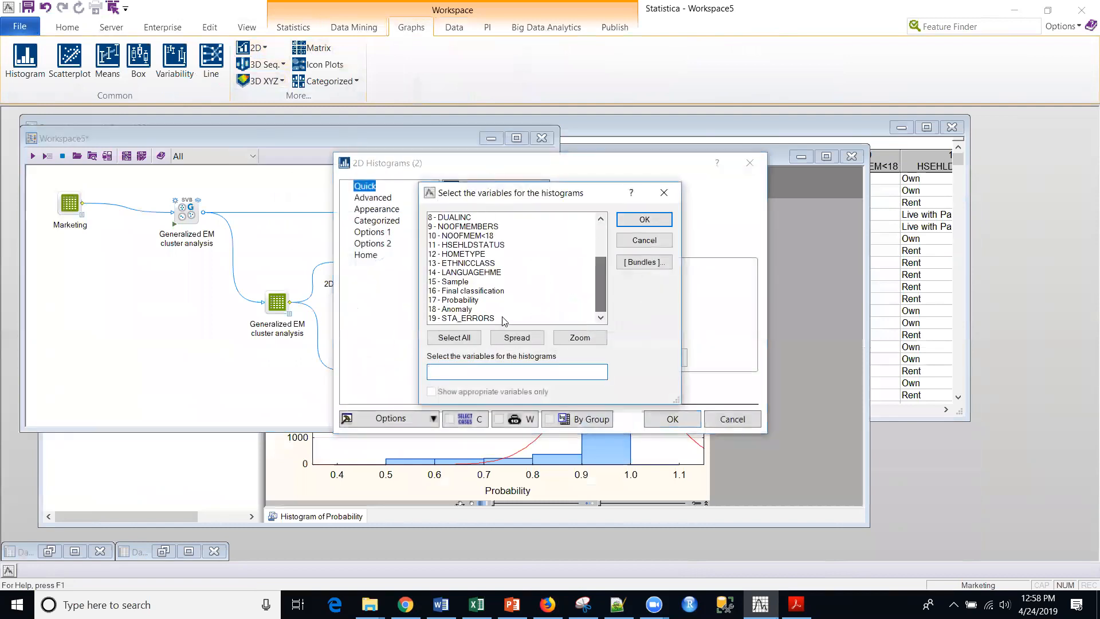
{"action": "left_click", "coordinate": [463, 311]}
{"action": "left_click", "coordinate": [645, 219]}
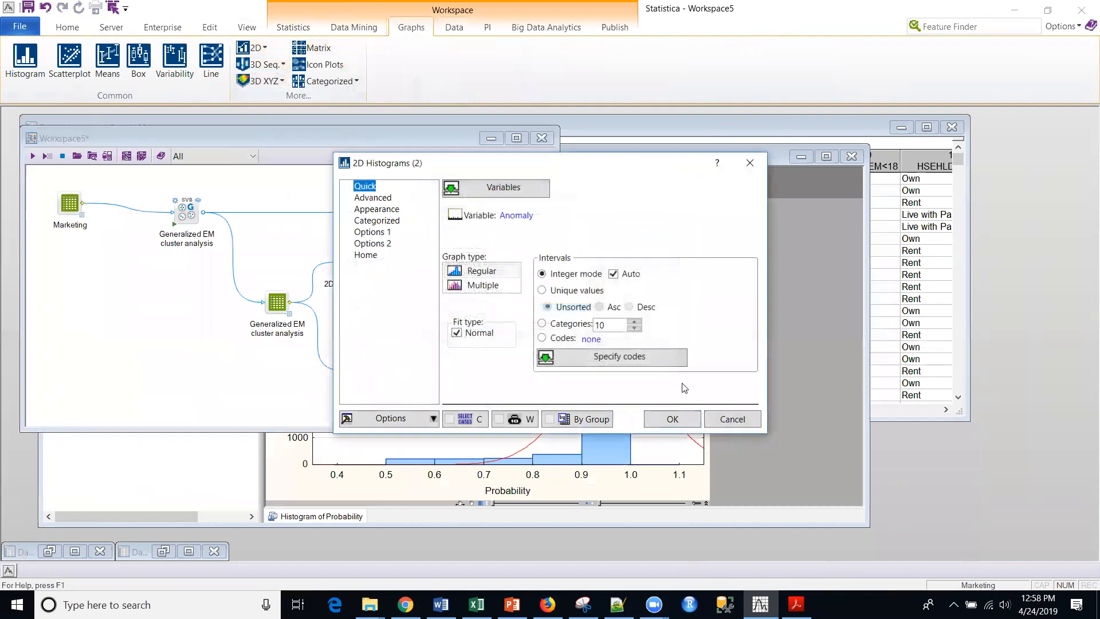
{"action": "left_click", "coordinate": [671, 419]}
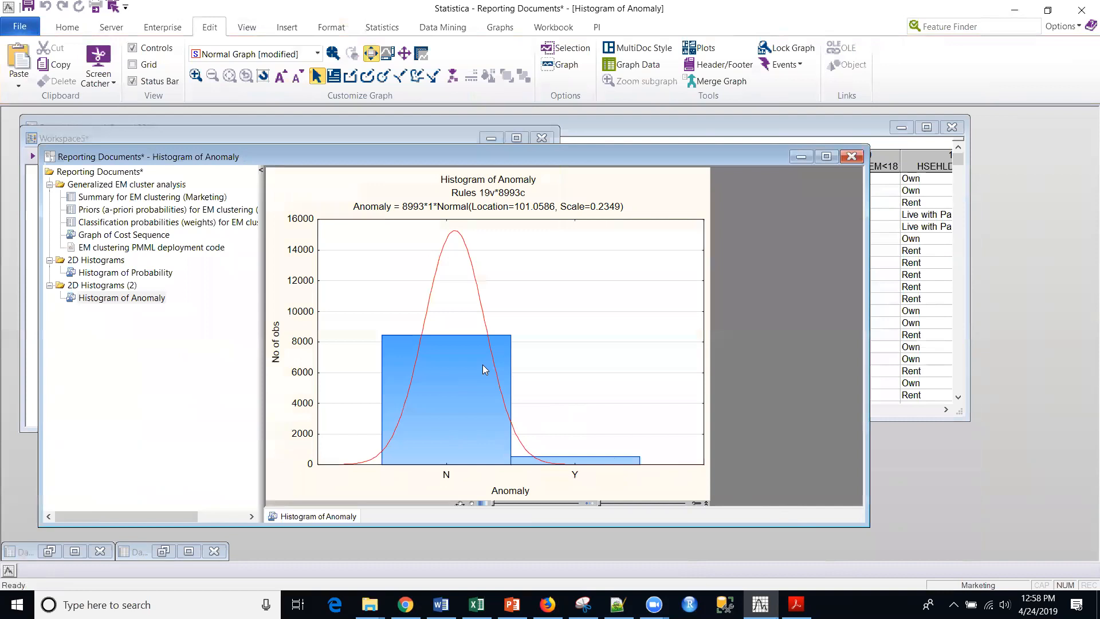
{"action": "mouse_move", "coordinate": [446, 350]}
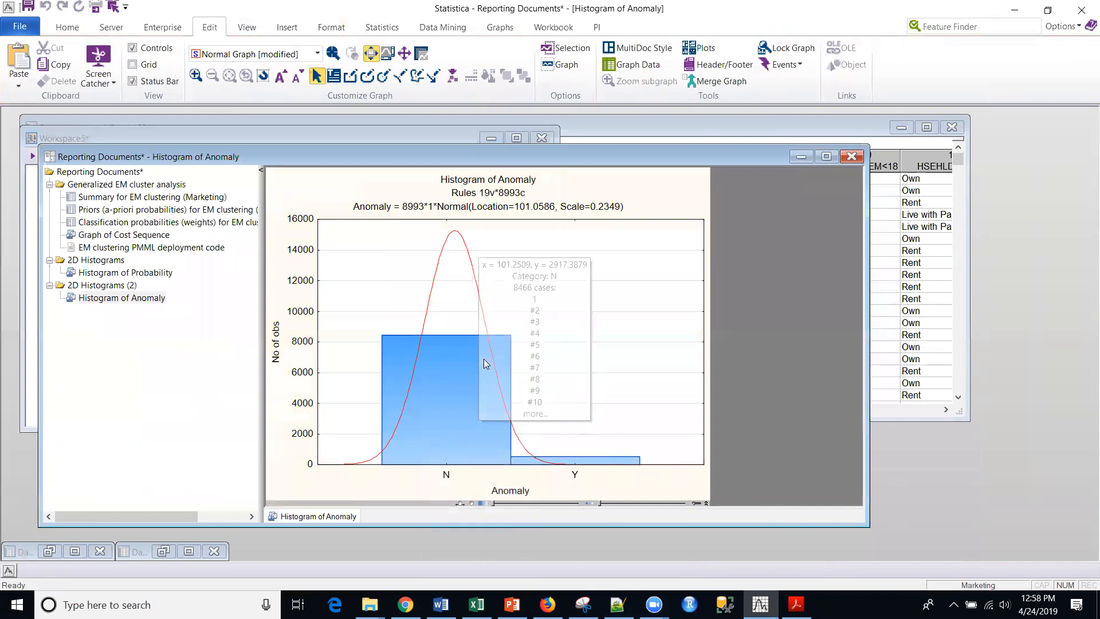
Minimize the report, enlarge the workspace window and move the Rules node farther below the histogram nodes.
{"action": "left_click", "coordinate": [796, 160]}
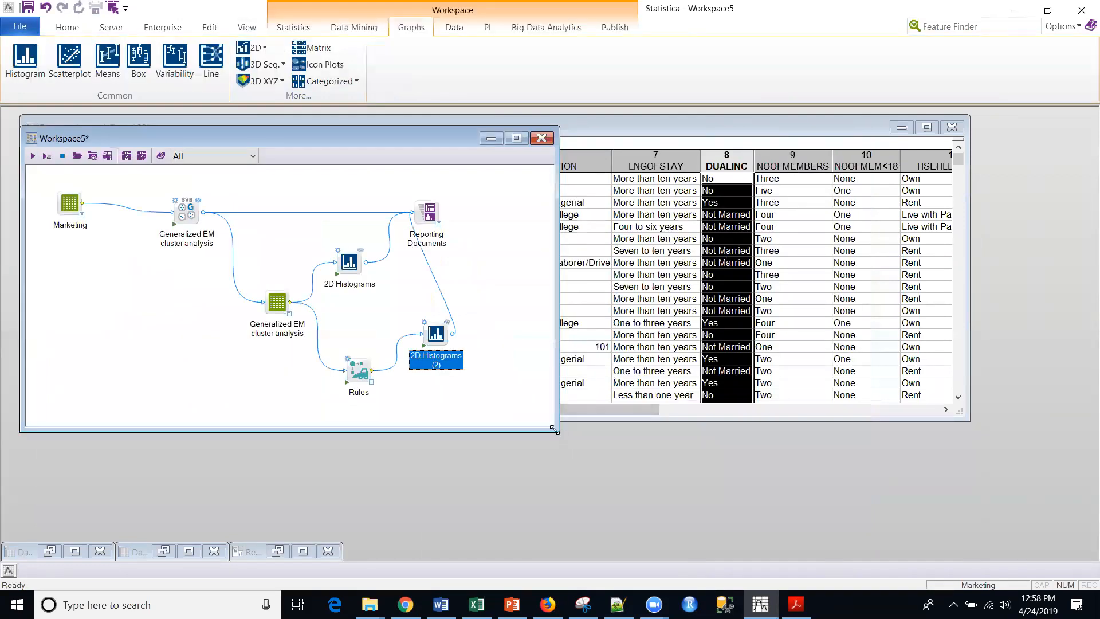
{"action": "left_click_drag", "start_coordinate": [553, 429], "coordinate": [1026, 548]}
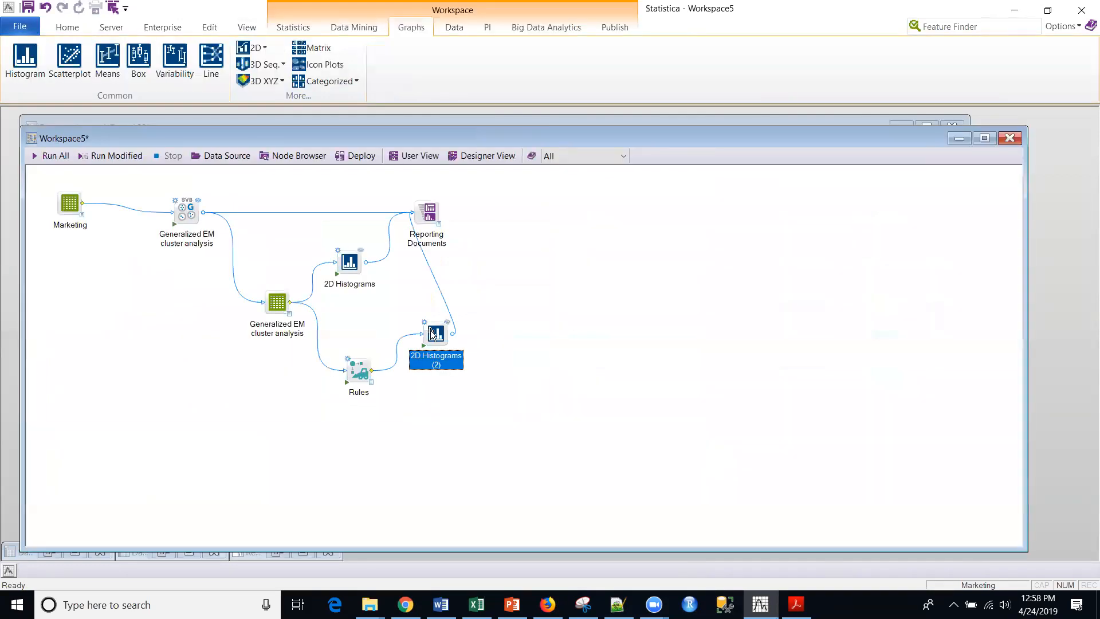
{"action": "left_click_drag", "start_coordinate": [360, 372], "coordinate": [387, 401]}
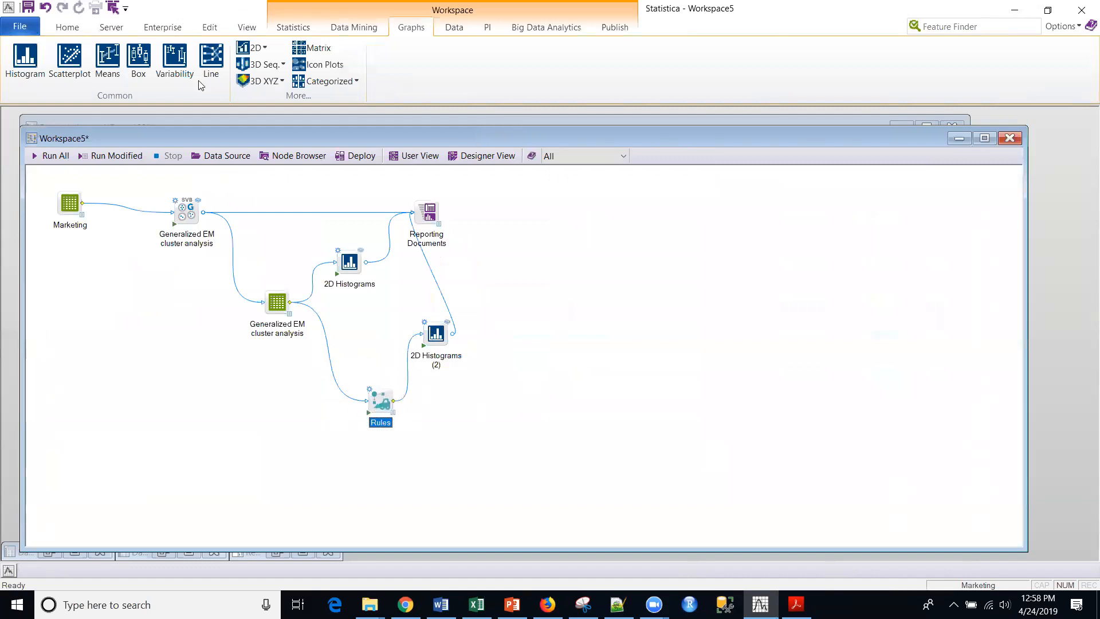
Attach an Advanced Classification CHAID node to the Rules node, move it farther away from that node and open its settings.
{"action": "left_click", "coordinate": [354, 32]}
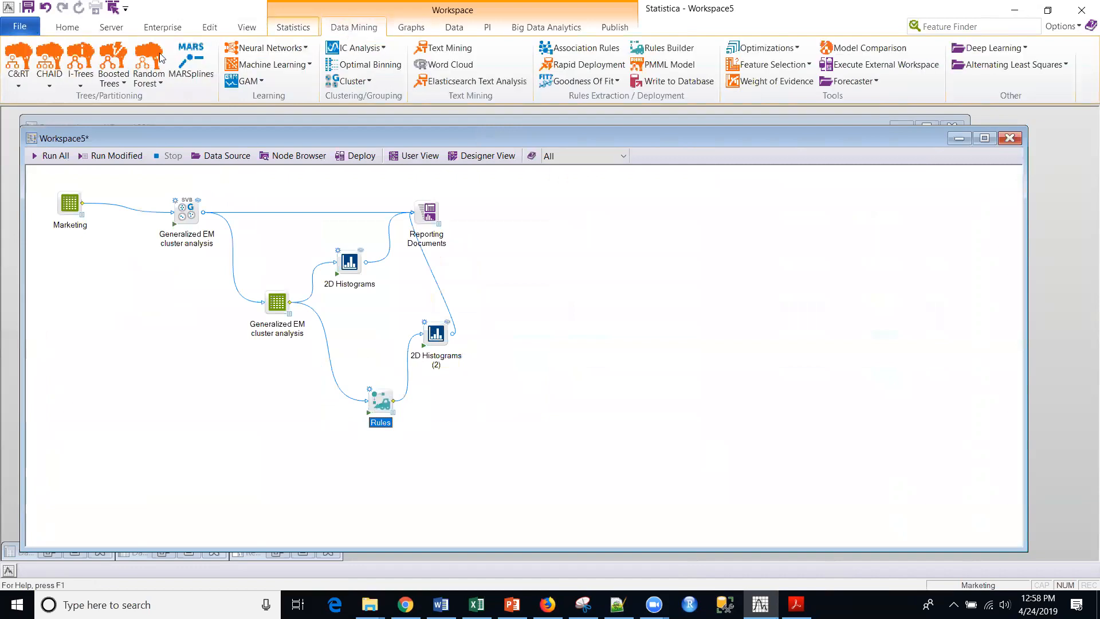
{"action": "left_click", "coordinate": [80, 86]}
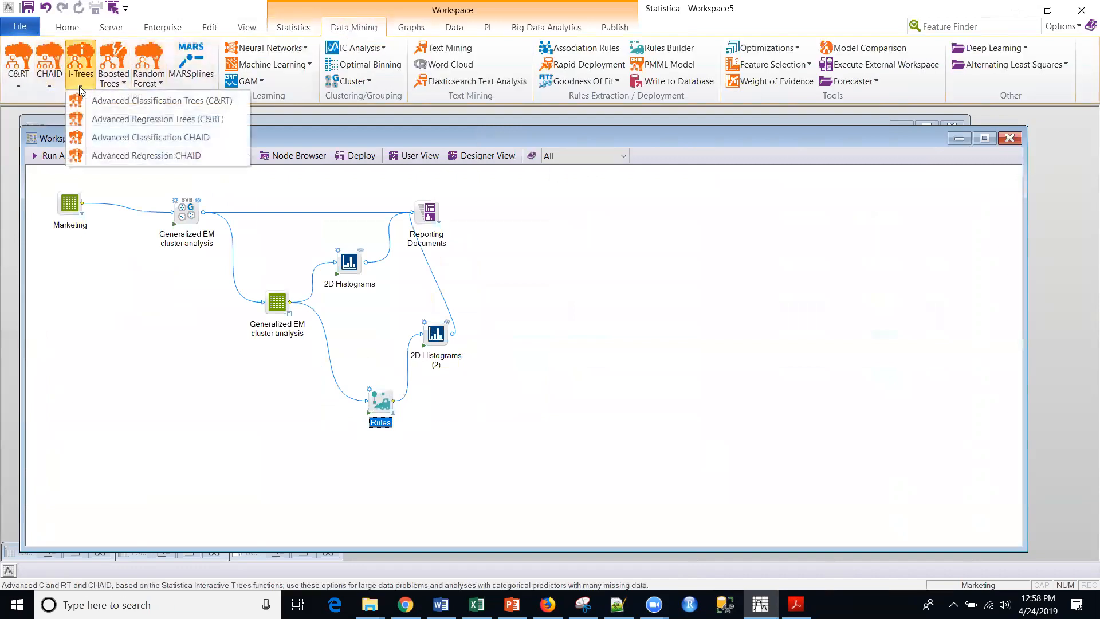
{"action": "left_click", "coordinate": [98, 136]}
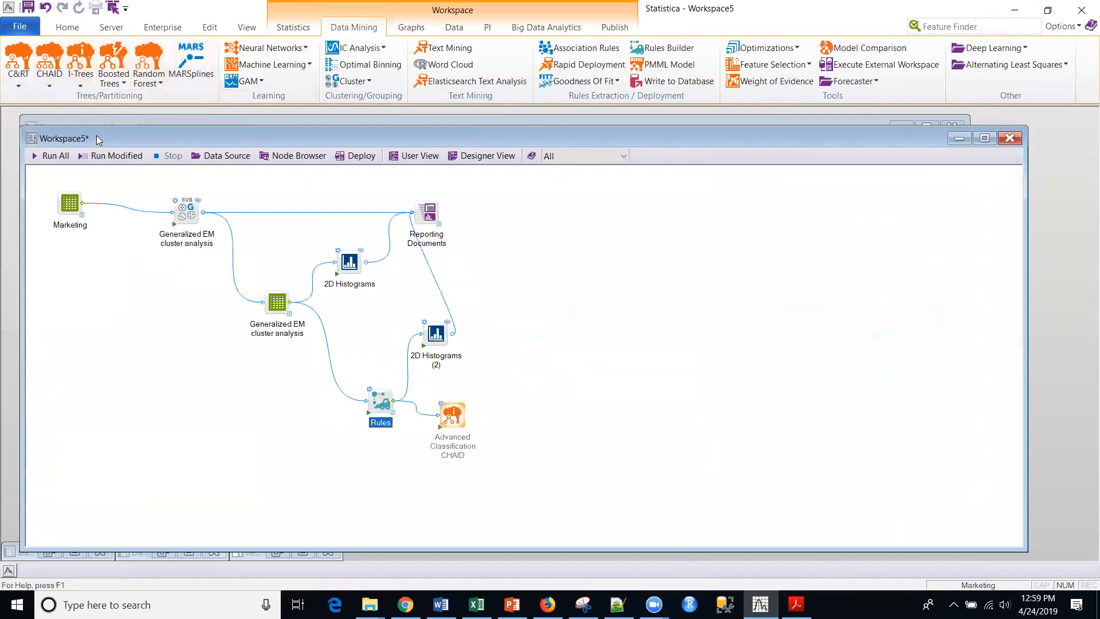
{"action": "left_click_drag", "start_coordinate": [453, 403], "coordinate": [525, 399]}
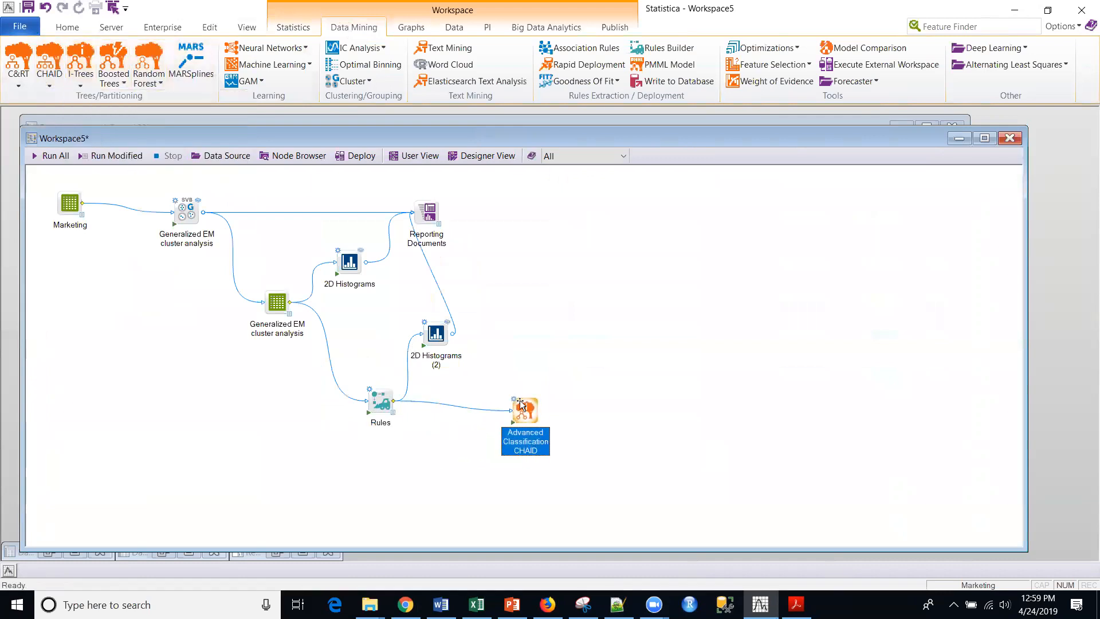
{"action": "double_click", "coordinate": [522, 410]}
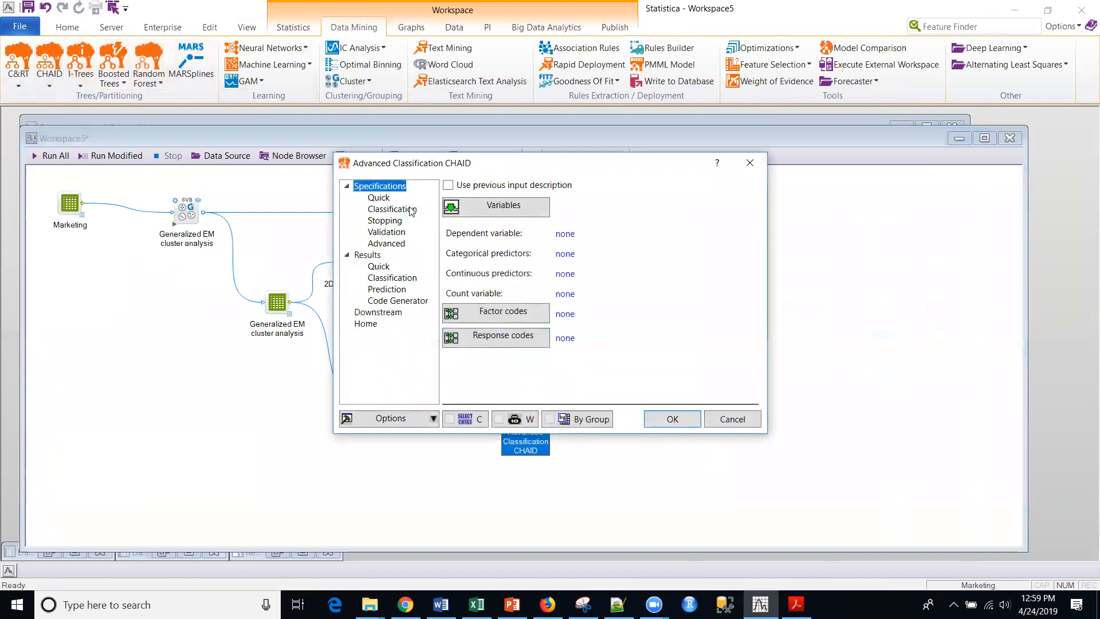
Set Anomaly as the dependent variable and variables 1-14 as categorical predictors for the Advanced Classification CHAID node.
{"action": "left_click", "coordinate": [456, 208]}
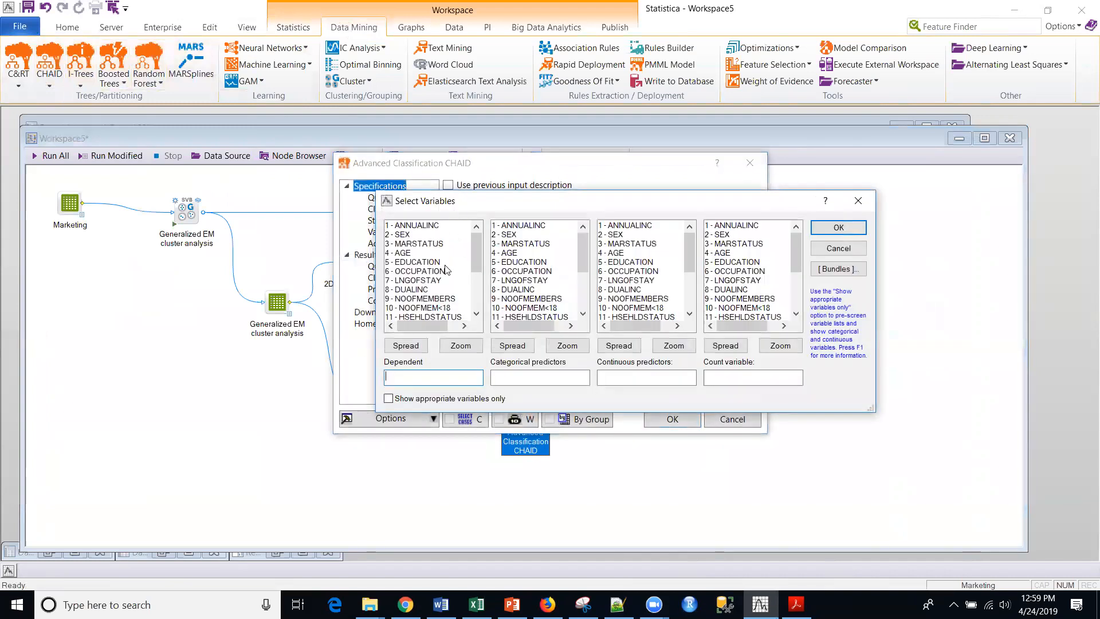
{"action": "left_click_drag", "start_coordinate": [477, 250], "coordinate": [491, 318]}
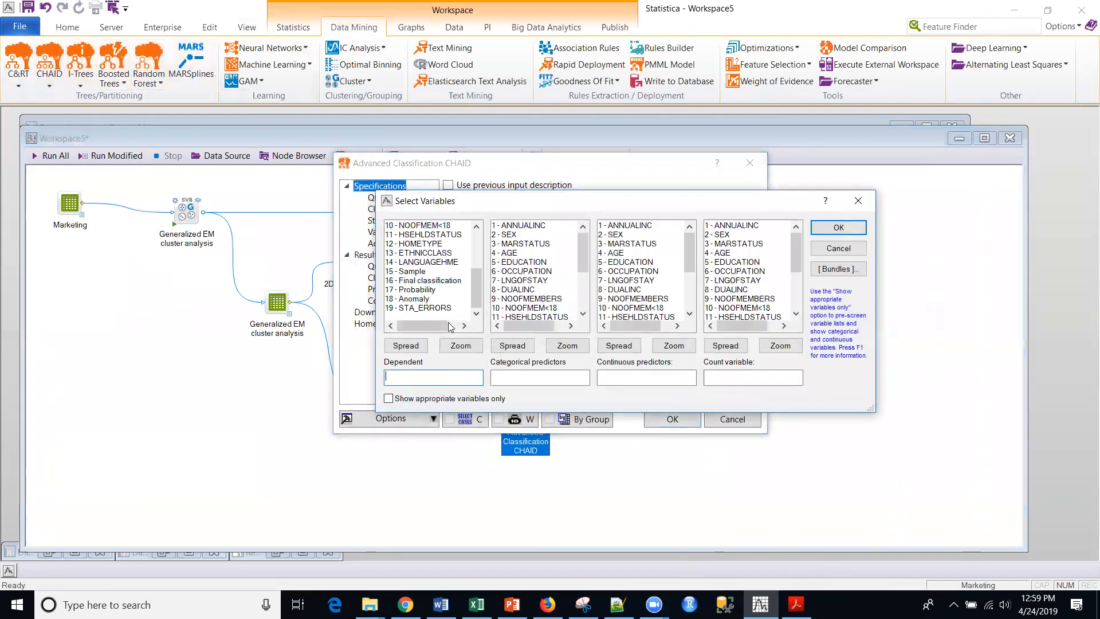
{"action": "left_click", "coordinate": [411, 298]}
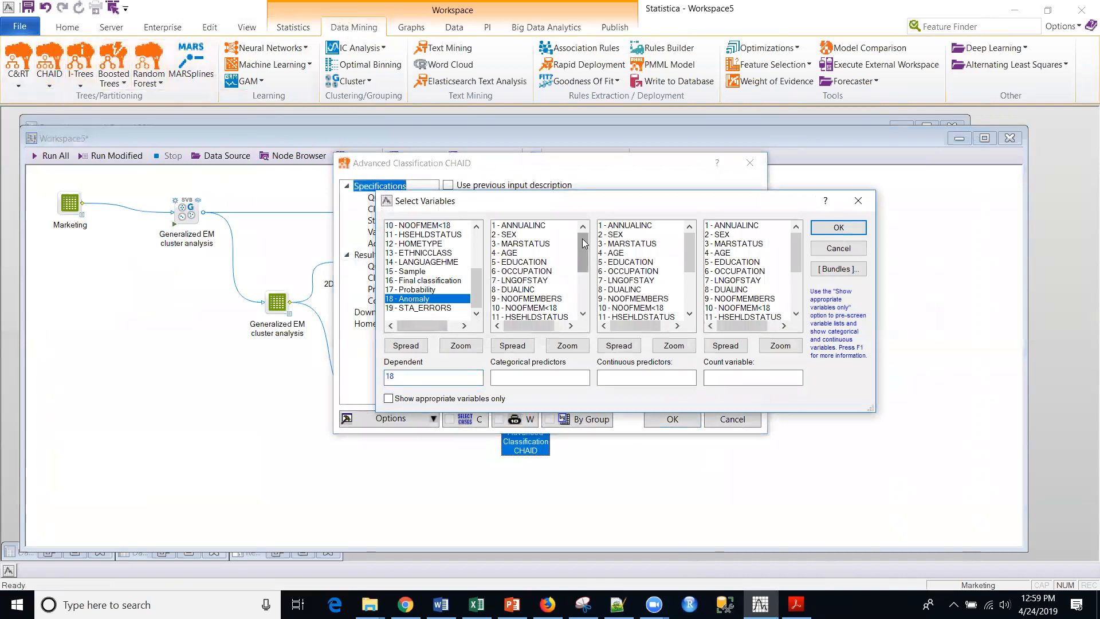
{"action": "left_click_drag", "start_coordinate": [584, 243], "coordinate": [583, 262]}
{"action": "left_click_drag", "start_coordinate": [541, 226], "coordinate": [536, 290]}
{"action": "left_click_drag", "start_coordinate": [533, 345], "coordinate": [551, 267]}
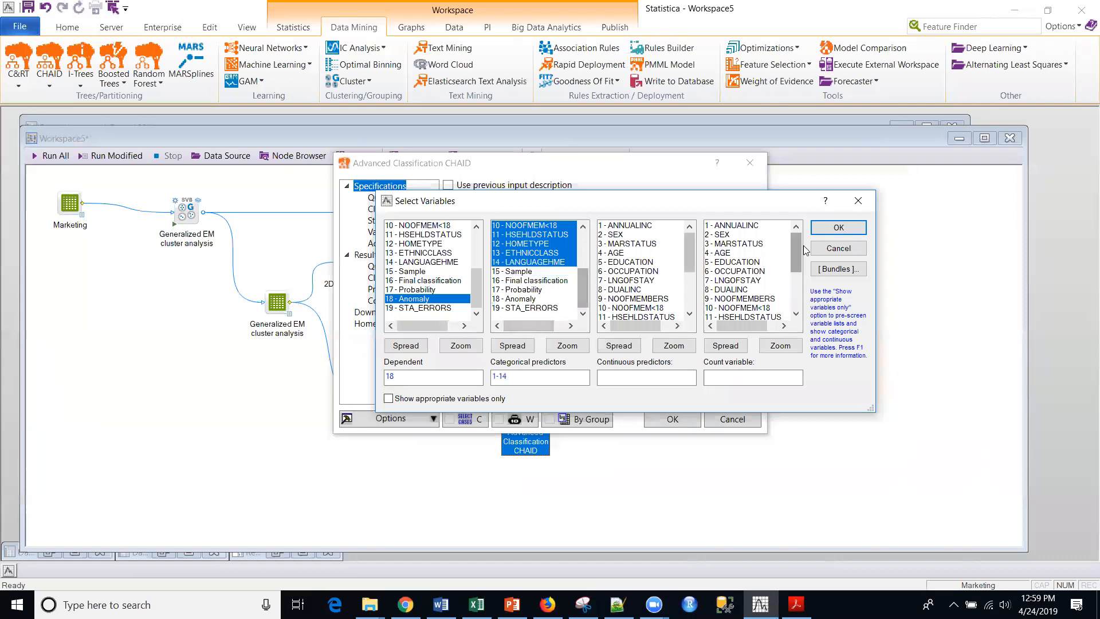
{"action": "left_click", "coordinate": [836, 228]}
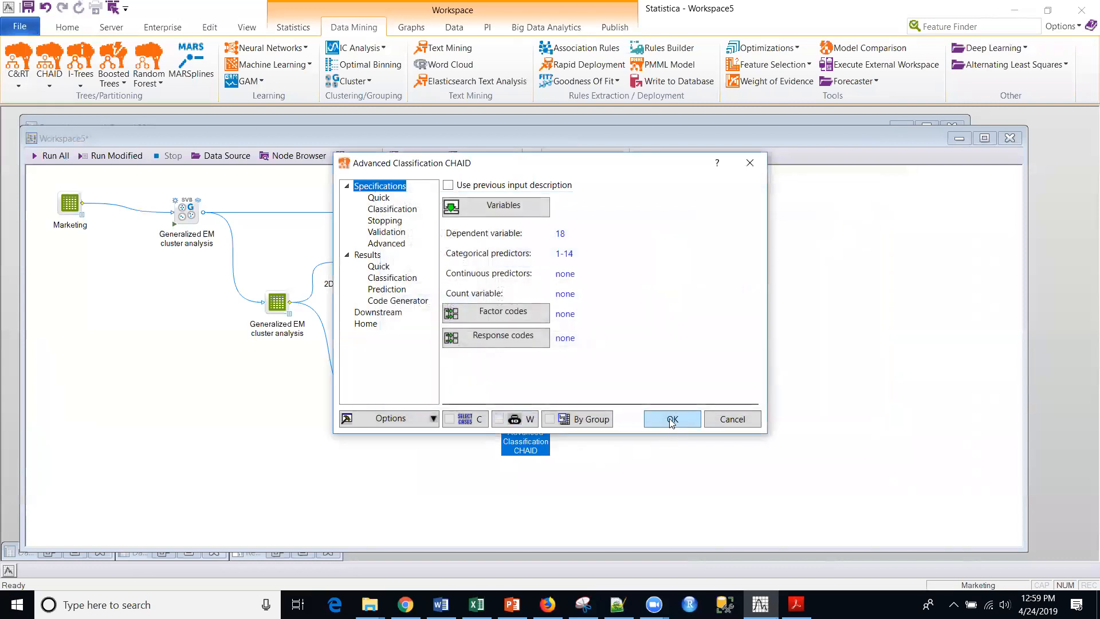
{"action": "left_click", "coordinate": [670, 419]}
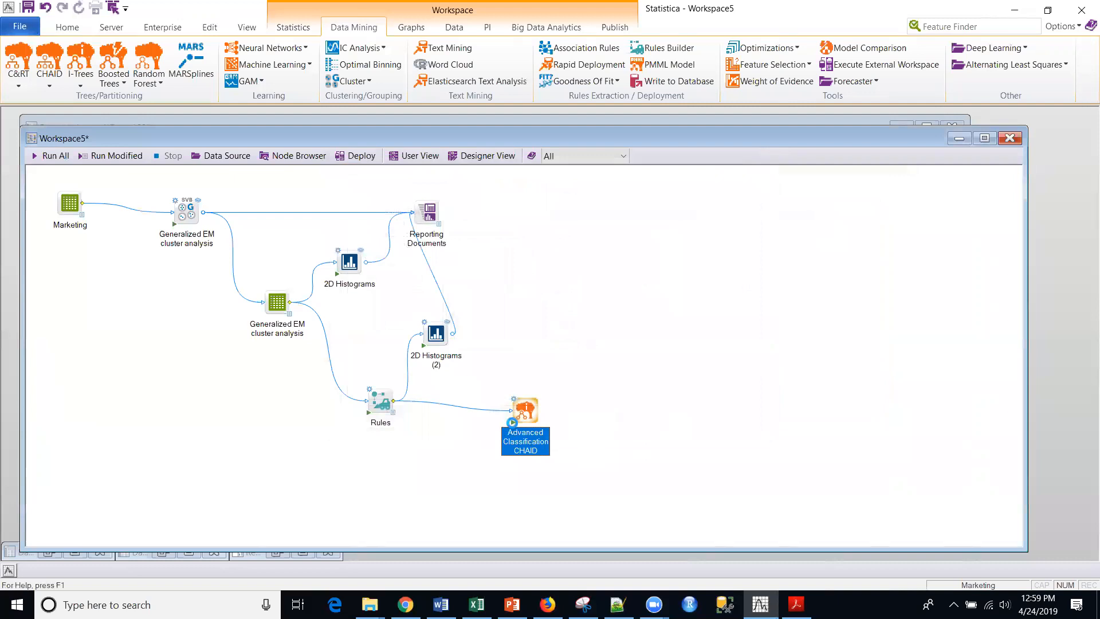
Run the Advanced Classification CHAID node and move the Reporting Documents node farther away from the 2D Histograms nodes.
{"action": "left_click", "coordinate": [513, 423]}
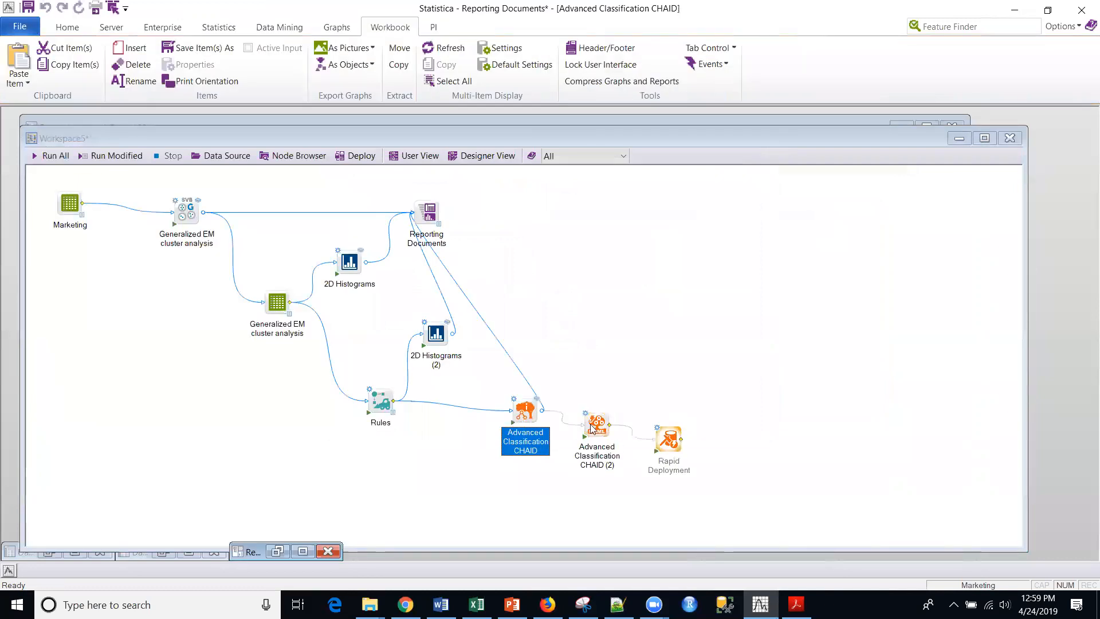
{"action": "left_click_drag", "start_coordinate": [417, 207], "coordinate": [555, 199]}
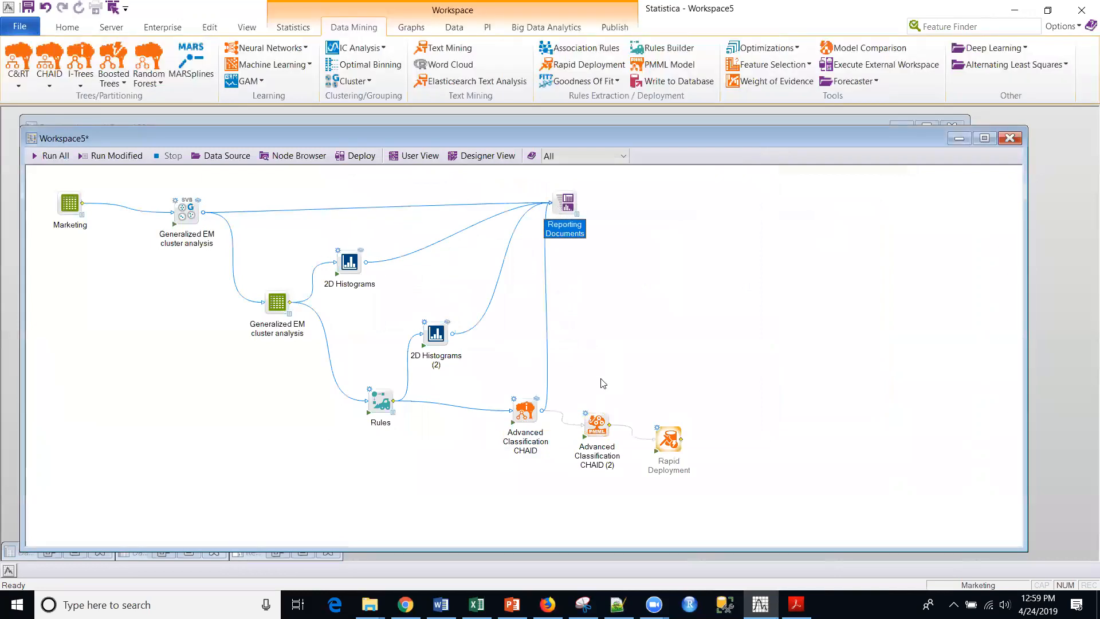
Open the CHAID results in a maximized report and examine the tree graph for Anomaly and the predictor importance table.
{"action": "left_click", "coordinate": [538, 401]}
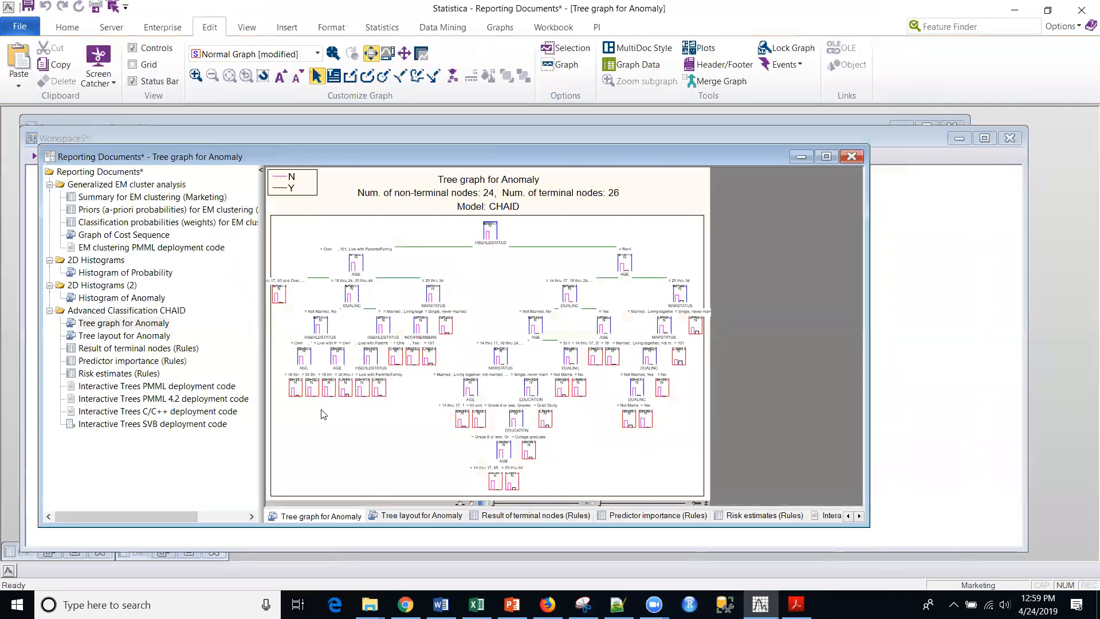
{"action": "left_click", "coordinate": [826, 156]}
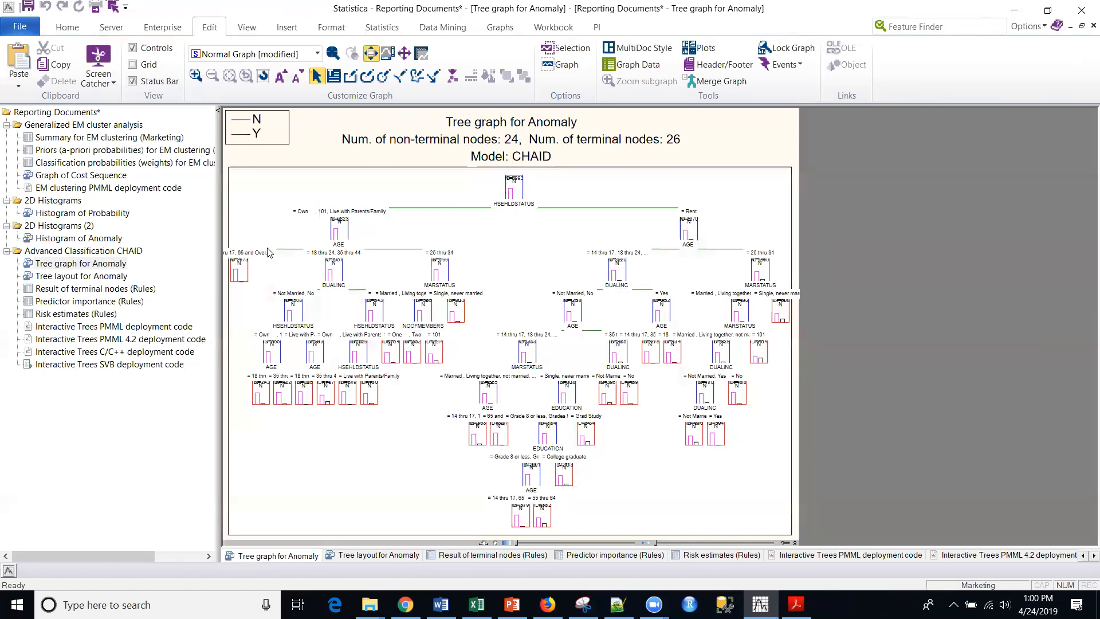
{"action": "left_click", "coordinate": [79, 304]}
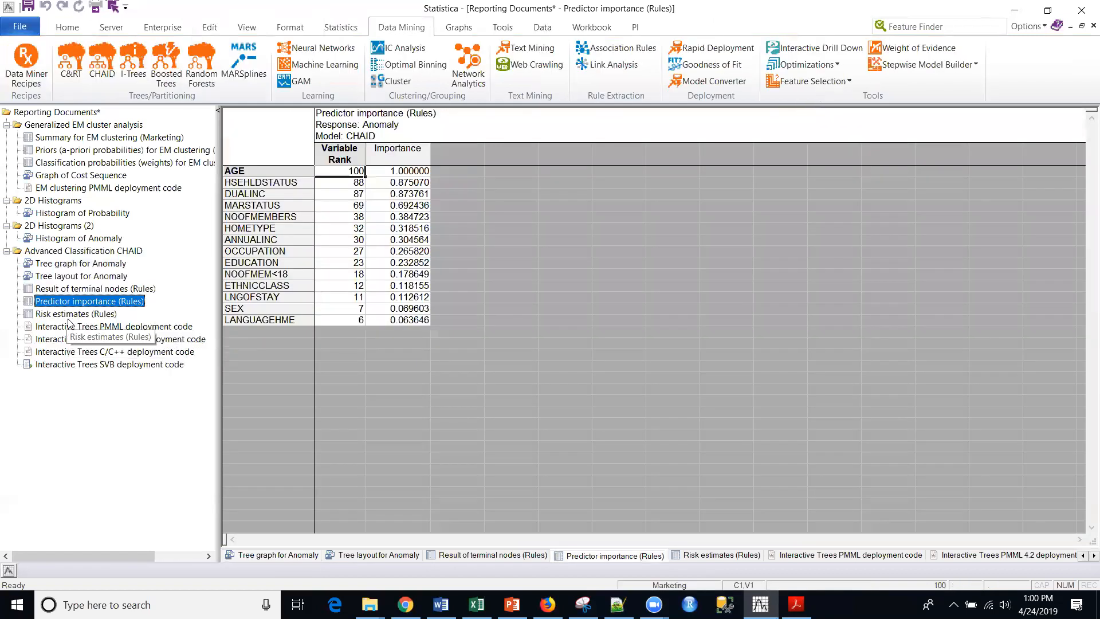
{"action": "left_click", "coordinate": [71, 314]}
{"action": "left_click", "coordinate": [68, 305]}
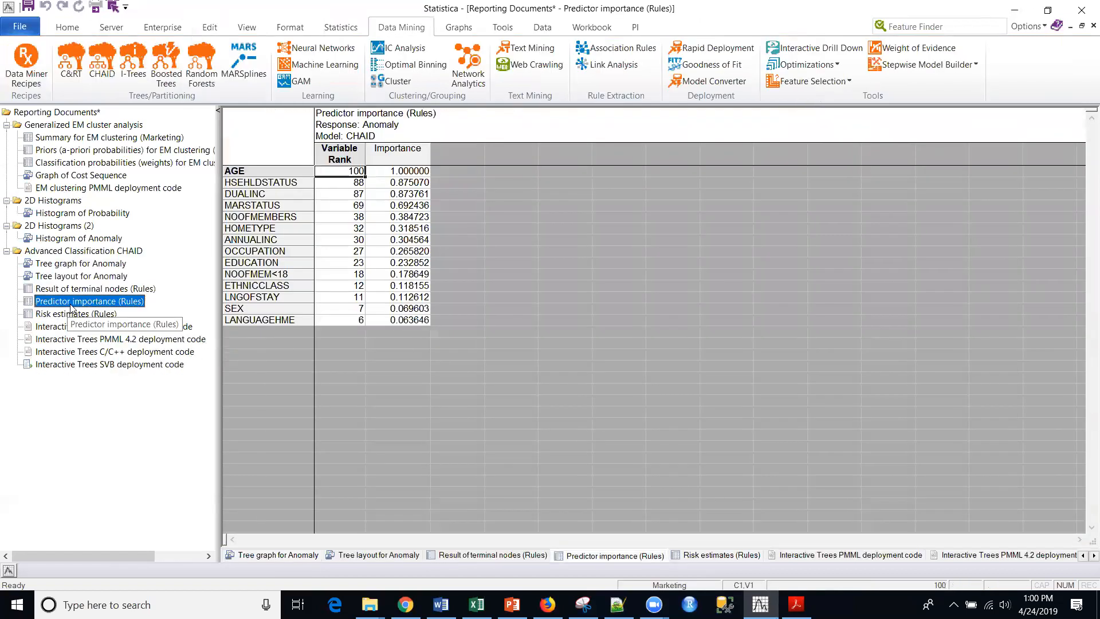